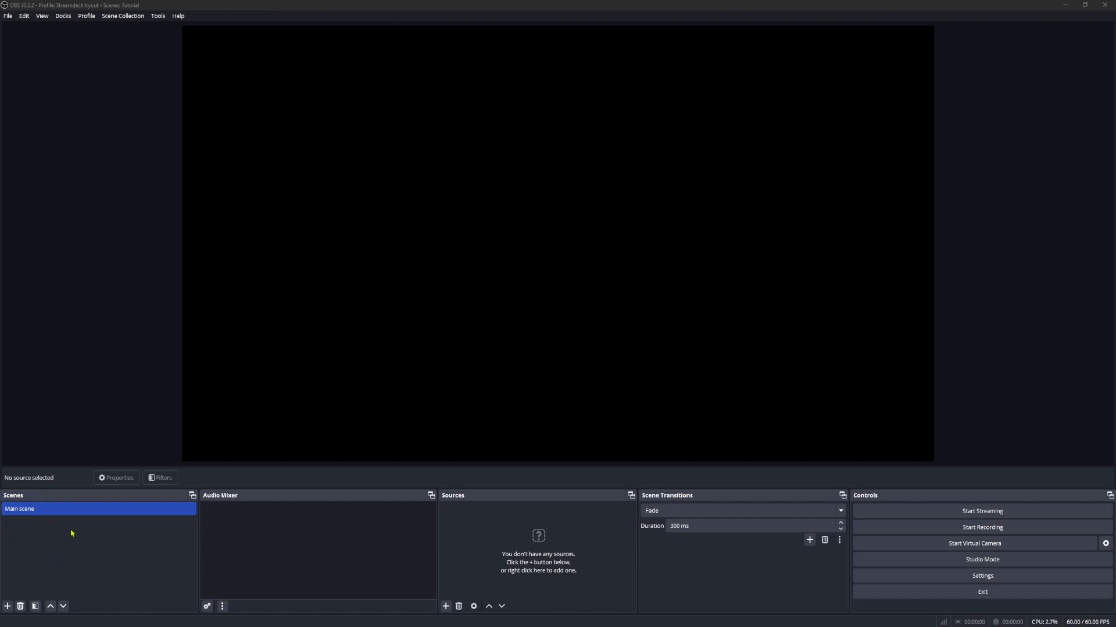
{"action": "left_click", "coordinate": [143, 16]}
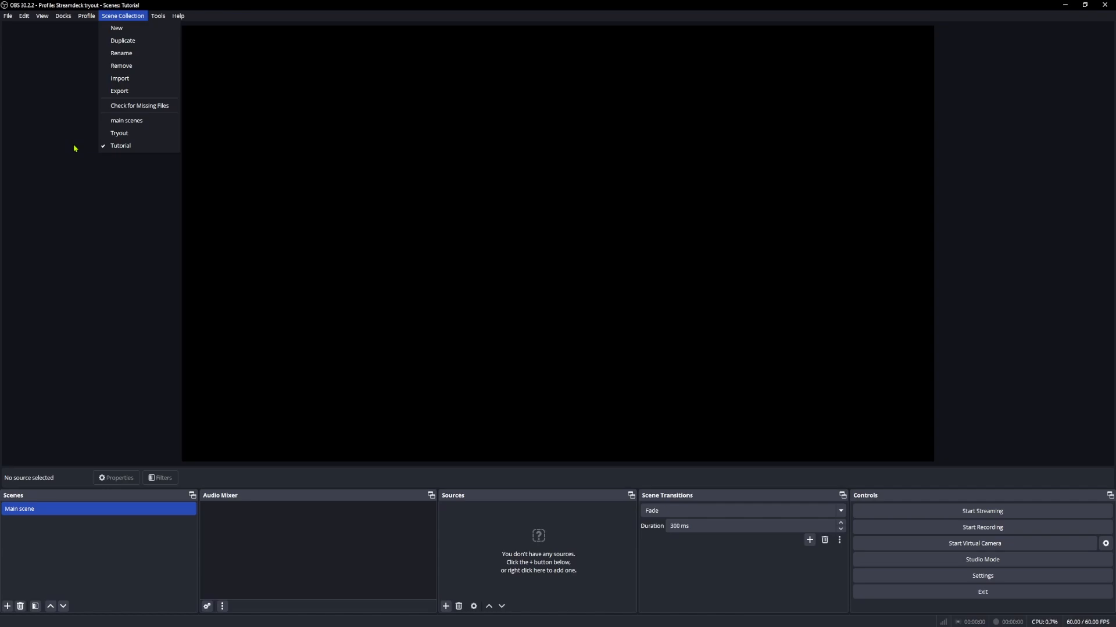
{"action": "left_click", "coordinate": [22, 377]}
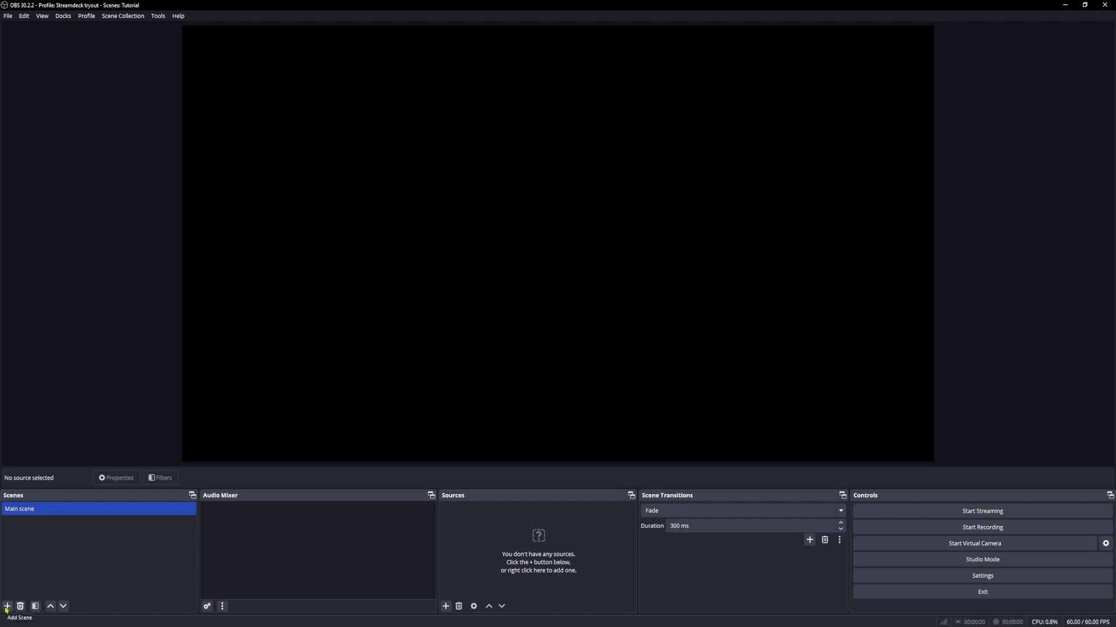
{"action": "right_click", "coordinate": [90, 514]}
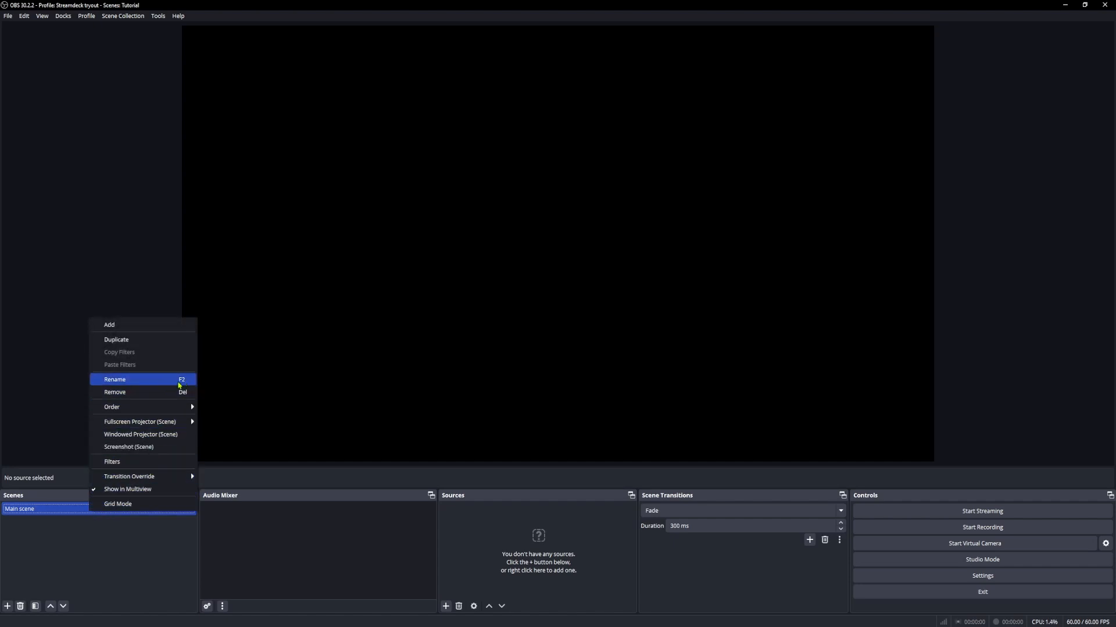
{"action": "left_click", "coordinate": [138, 561]}
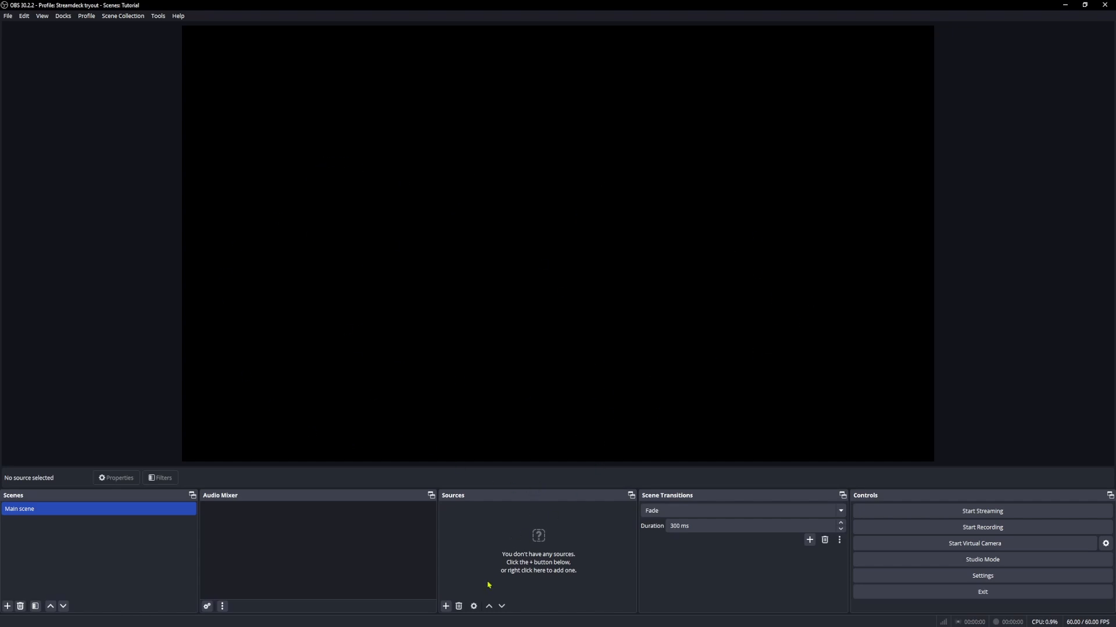
Step: Add a Display Capture source to Main scene, dismiss its properties, and remove the source again
{"action": "left_click", "coordinate": [446, 606]}
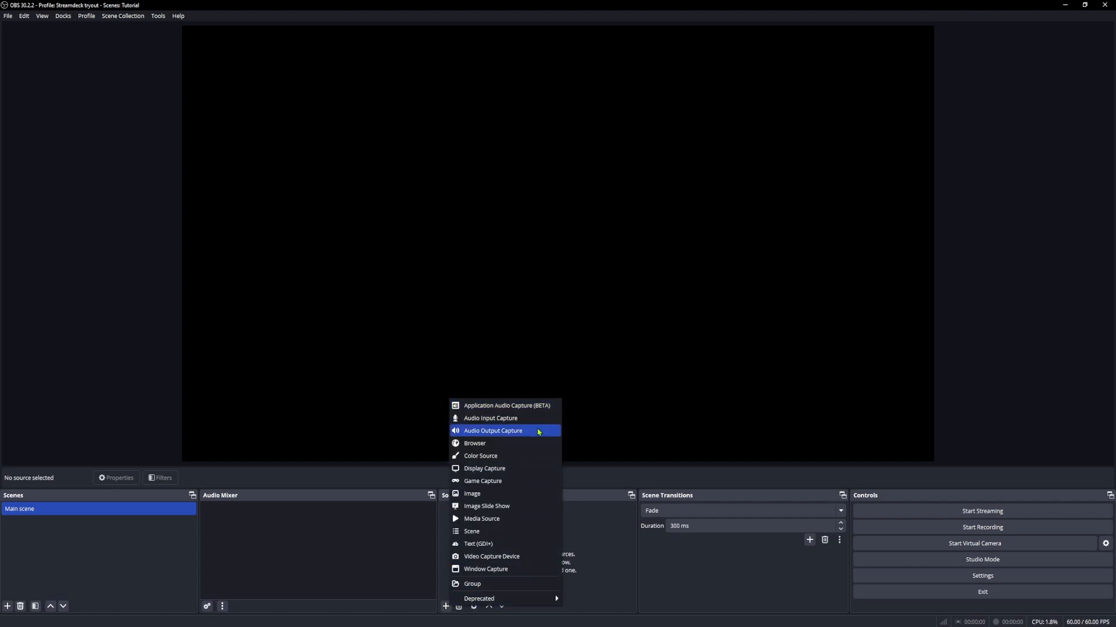
{"action": "left_click", "coordinate": [521, 468]}
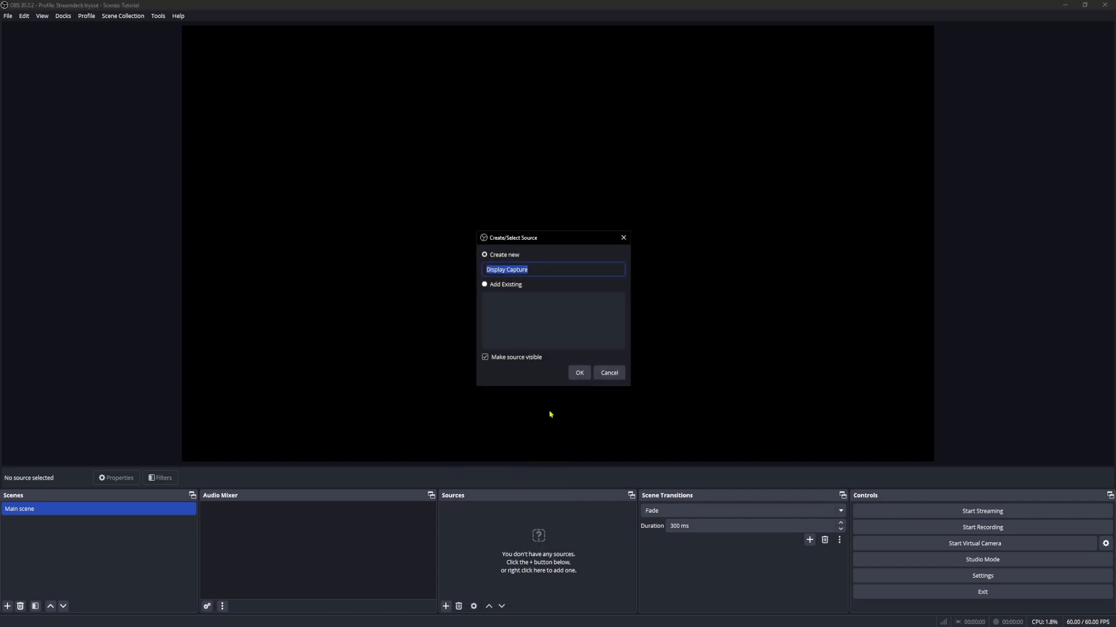
{"action": "left_click", "coordinate": [580, 373]}
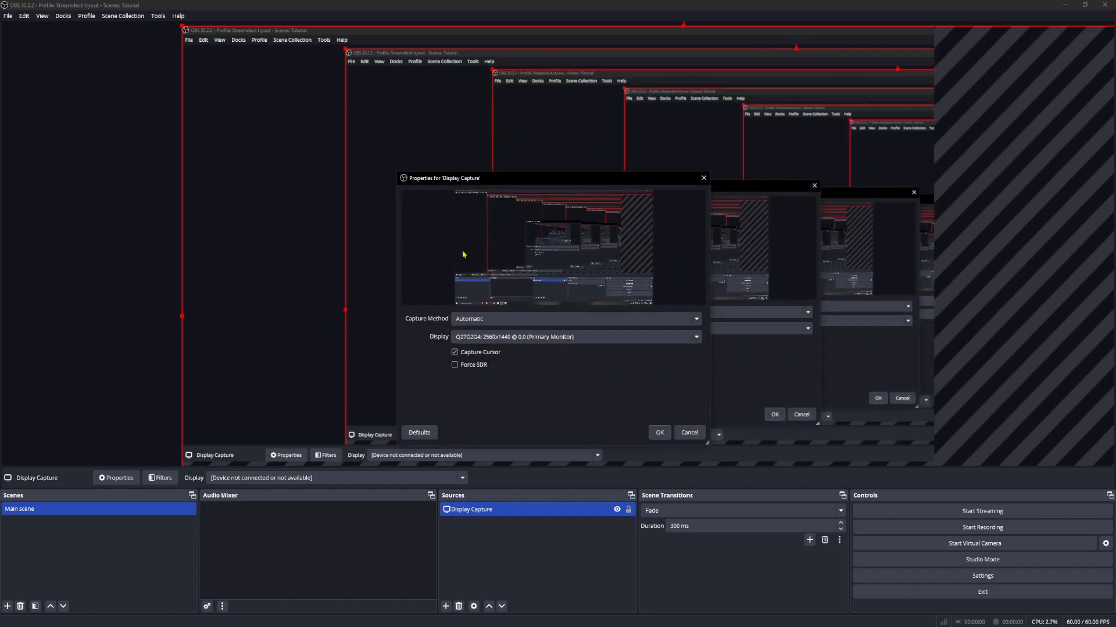
{"action": "left_click_drag", "start_coordinate": [583, 188], "coordinate": [507, 118]}
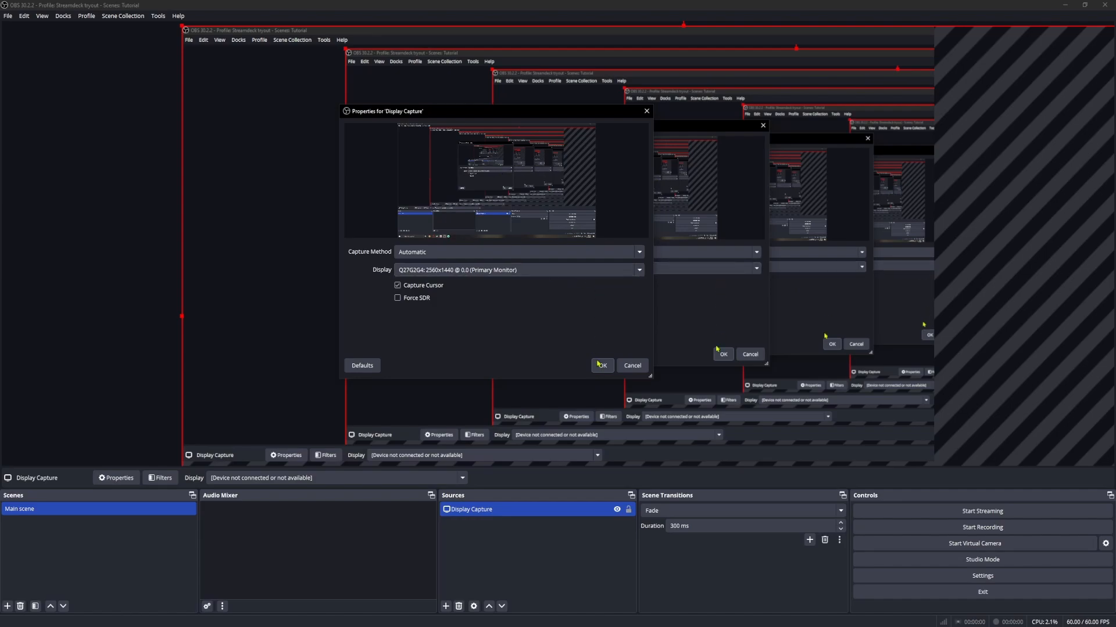
{"action": "left_click", "coordinate": [632, 365]}
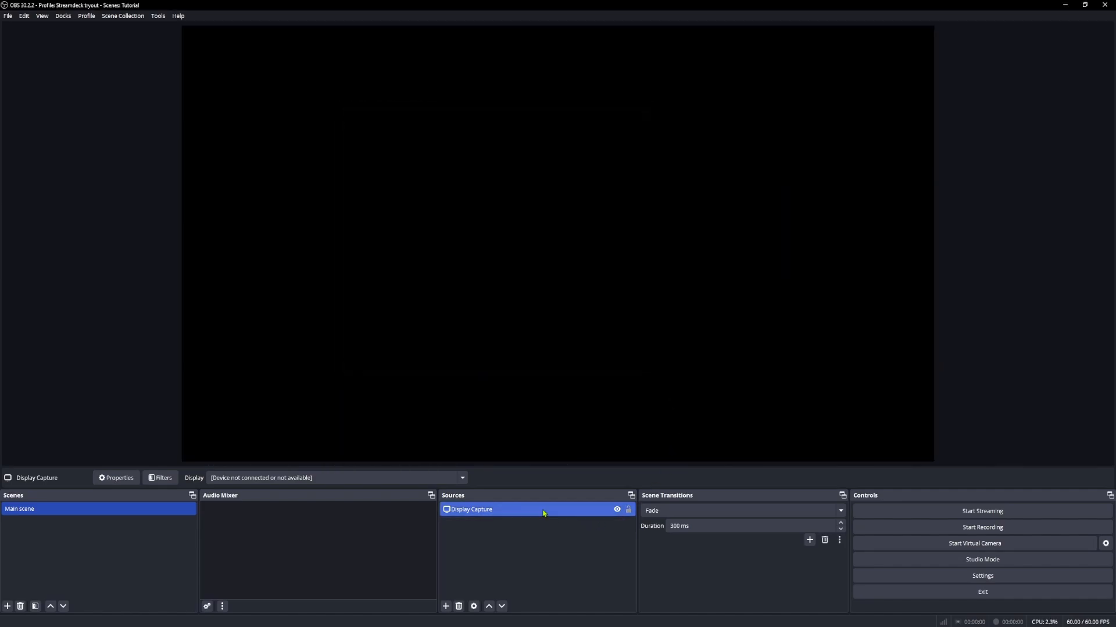
{"action": "left_click", "coordinate": [459, 607]}
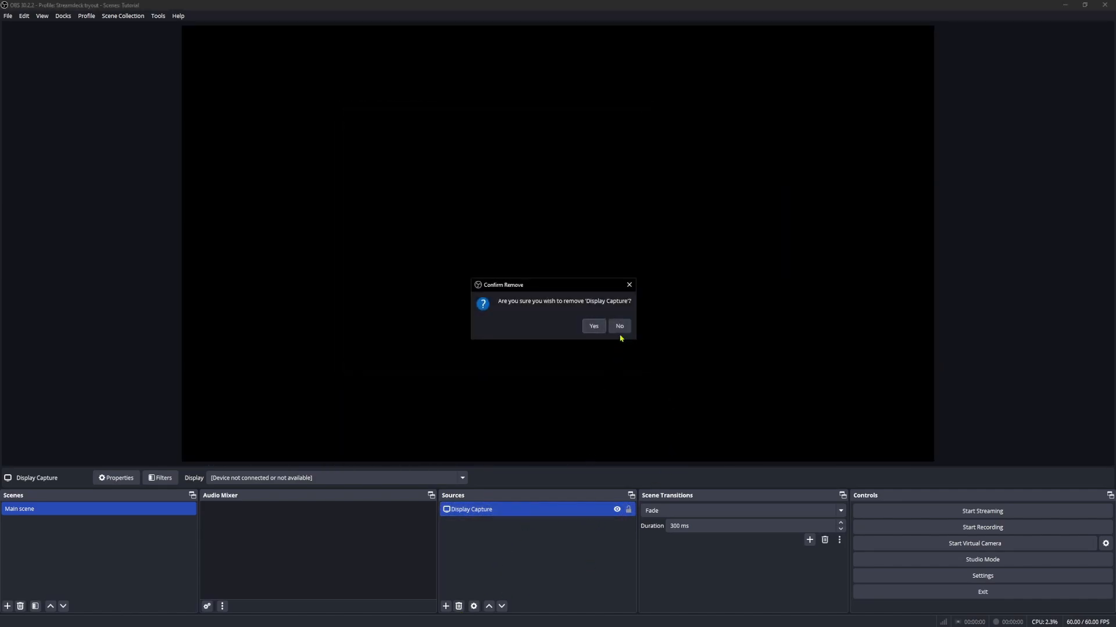
{"action": "left_click", "coordinate": [593, 326]}
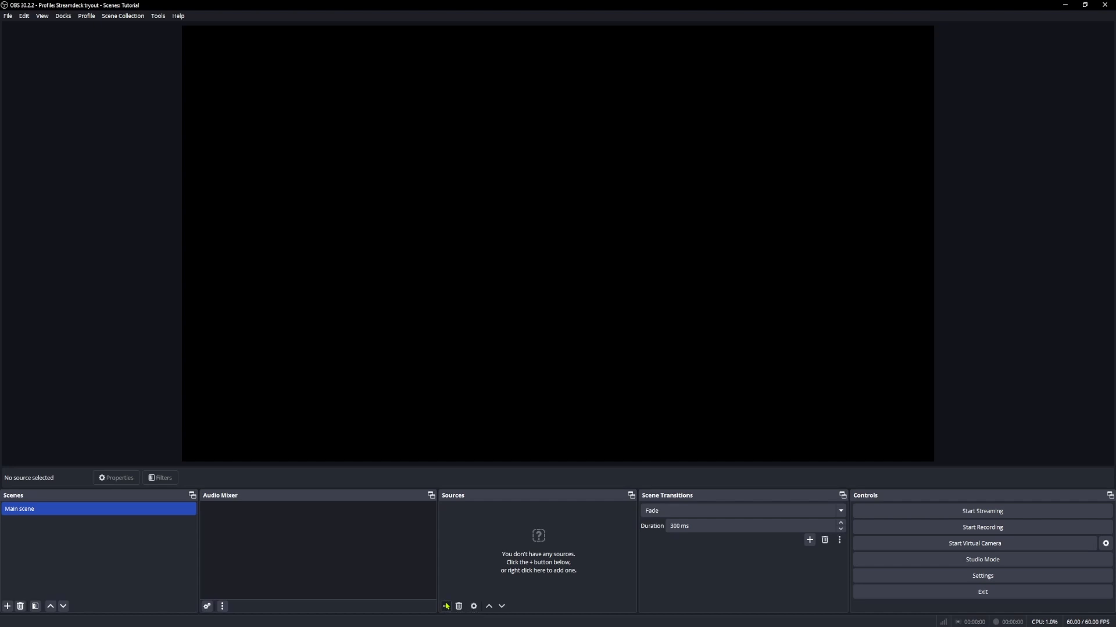
Step: Add a new Game Capture source to Main scene, keeping the default name
{"action": "left_click", "coordinate": [446, 606]}
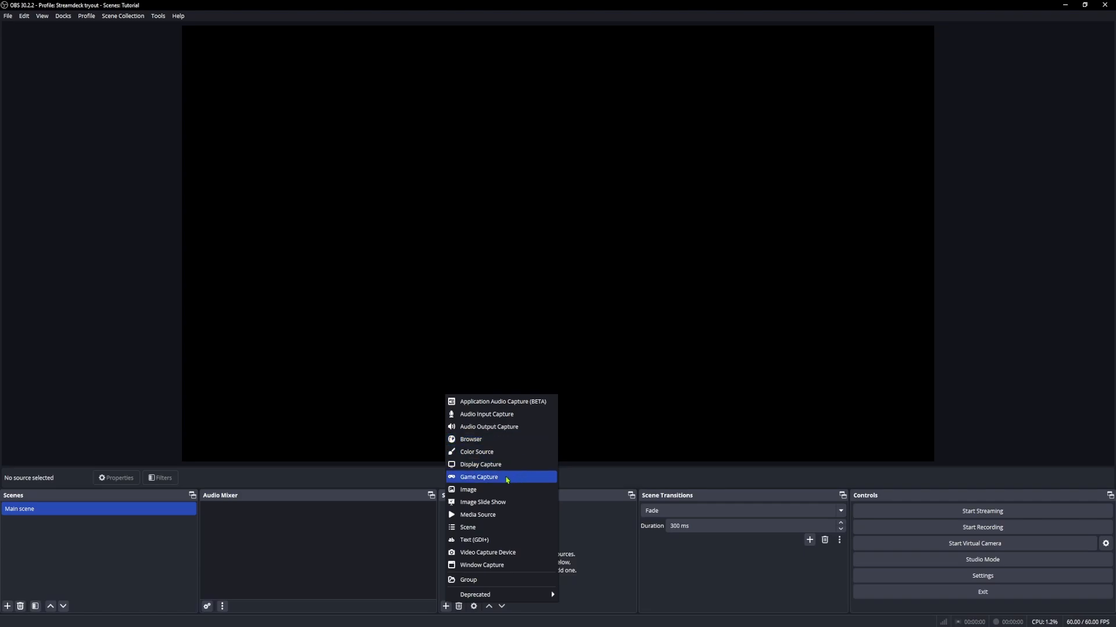
{"action": "left_click", "coordinate": [511, 478]}
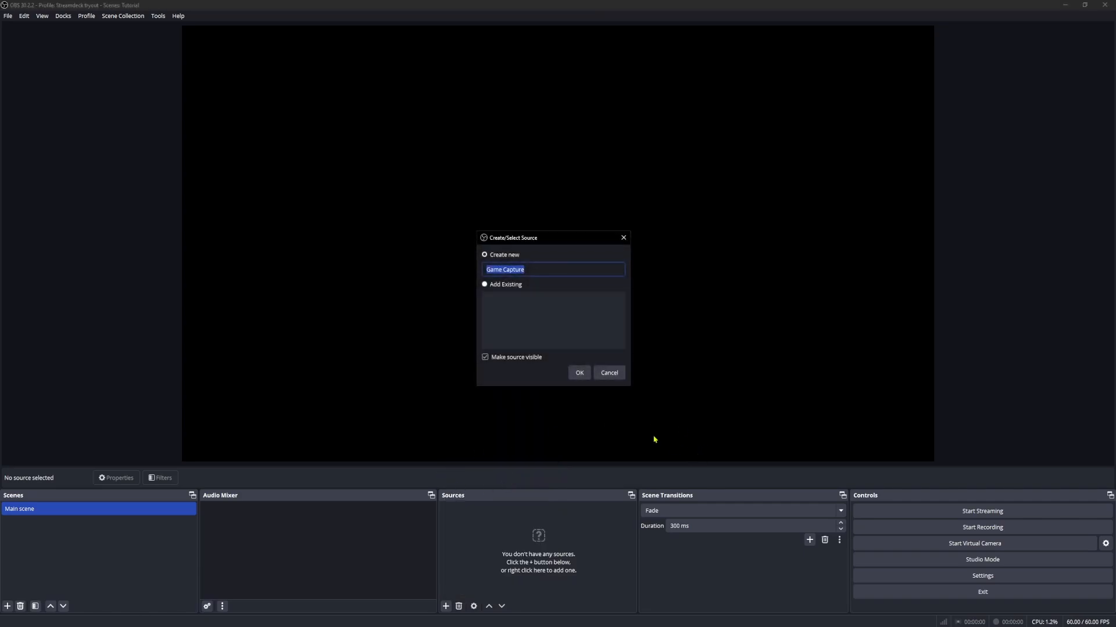
{"action": "left_click", "coordinate": [574, 377]}
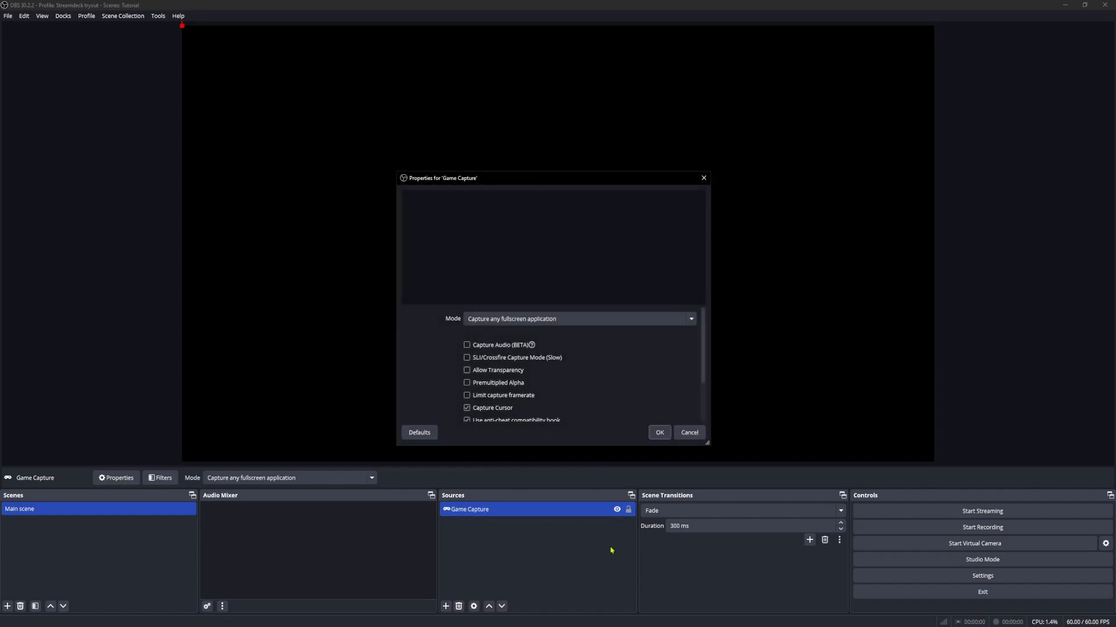
Step: Set the Game Capture source to capture a specific window, choosing Spirit City: Lofi Sessions, and accept the properties
{"action": "left_click", "coordinate": [567, 321]}
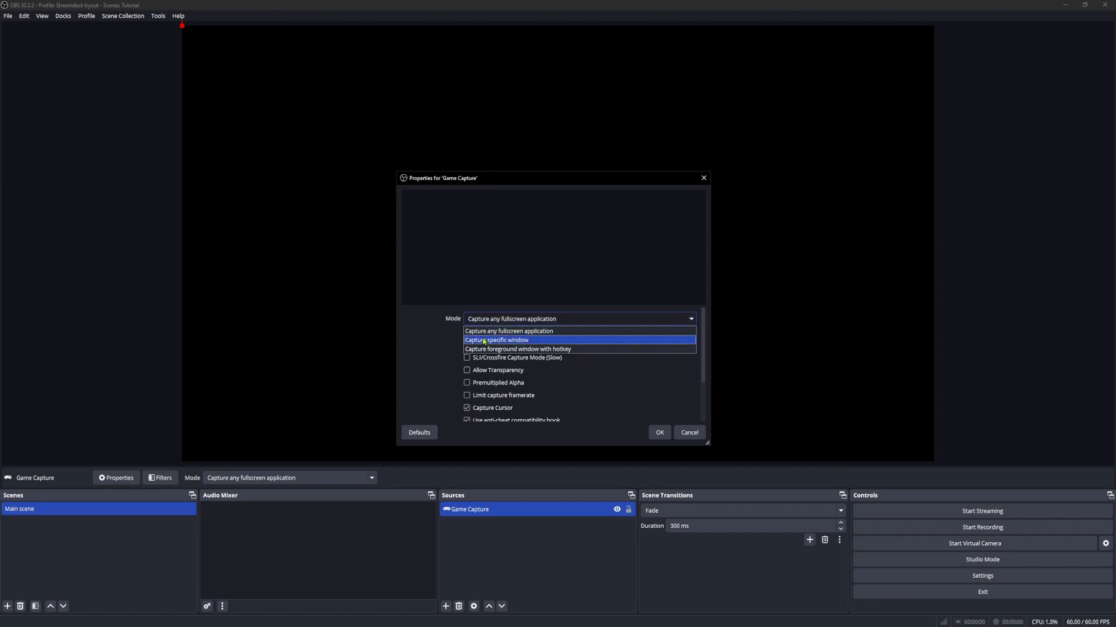
{"action": "left_click", "coordinate": [507, 341]}
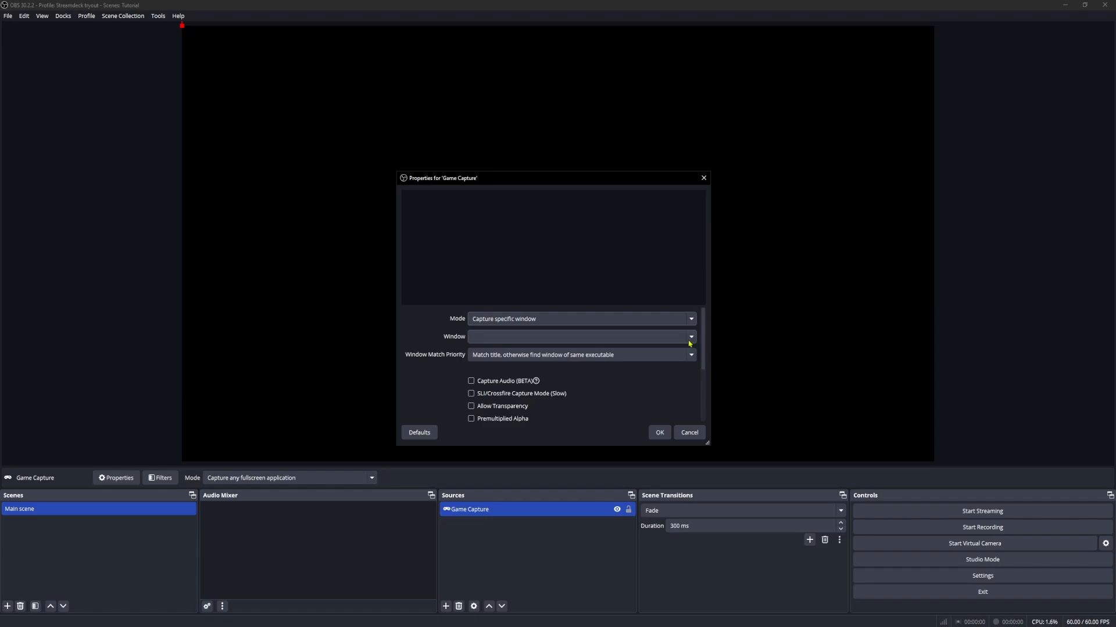
{"action": "left_click", "coordinate": [638, 337]}
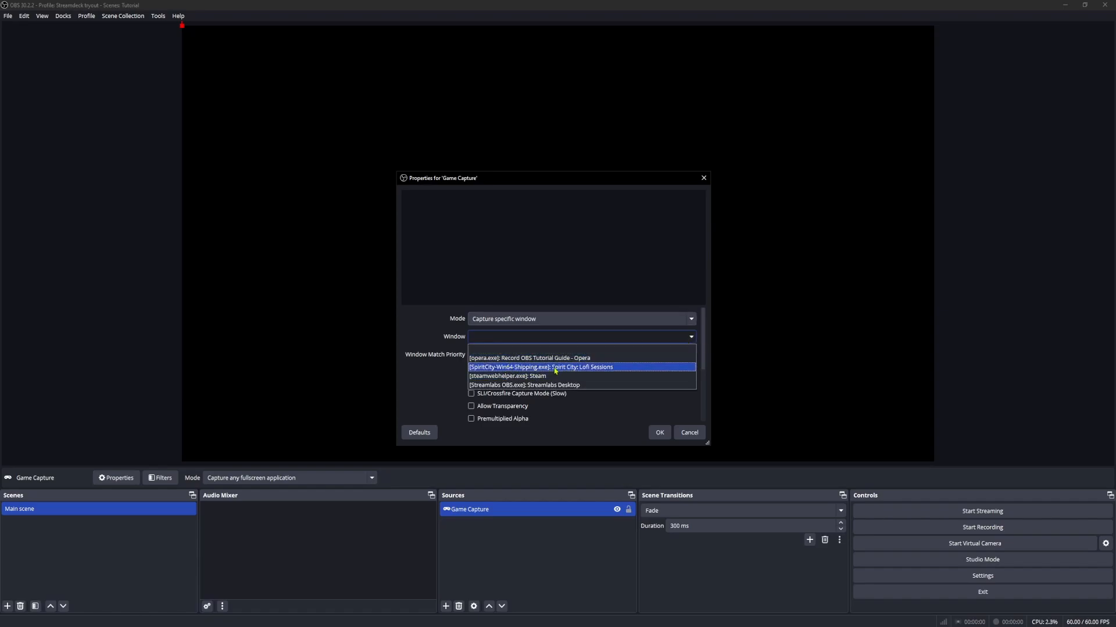
{"action": "left_click", "coordinate": [508, 368]}
{"action": "scroll", "coordinate": [575, 381], "scroll_direction": "down", "scroll_amount": 3}
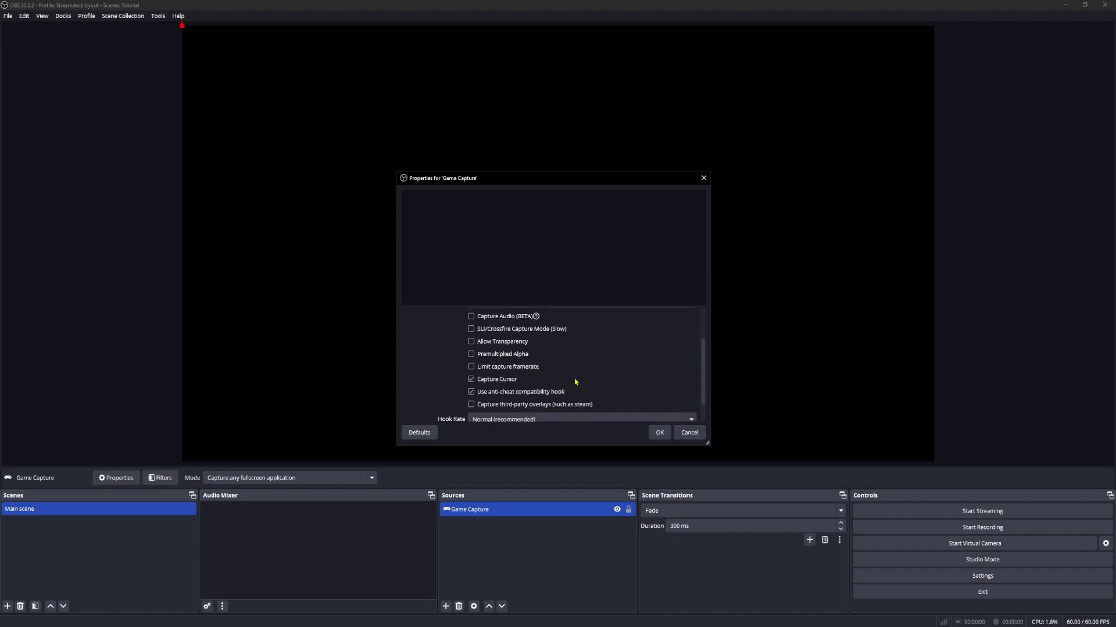
{"action": "left_click", "coordinate": [660, 432]}
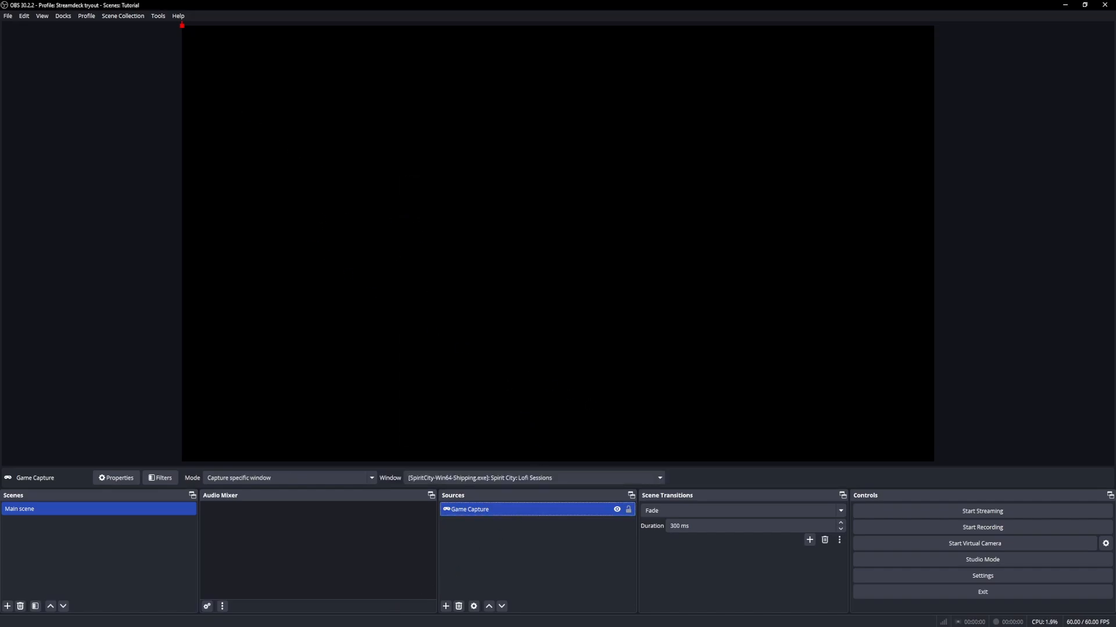
Step: Switch to the Spirit City: Lofi Sessions game and return to OBS so the capture picks up the game
{"action": "key", "text": "alt+Tab"}
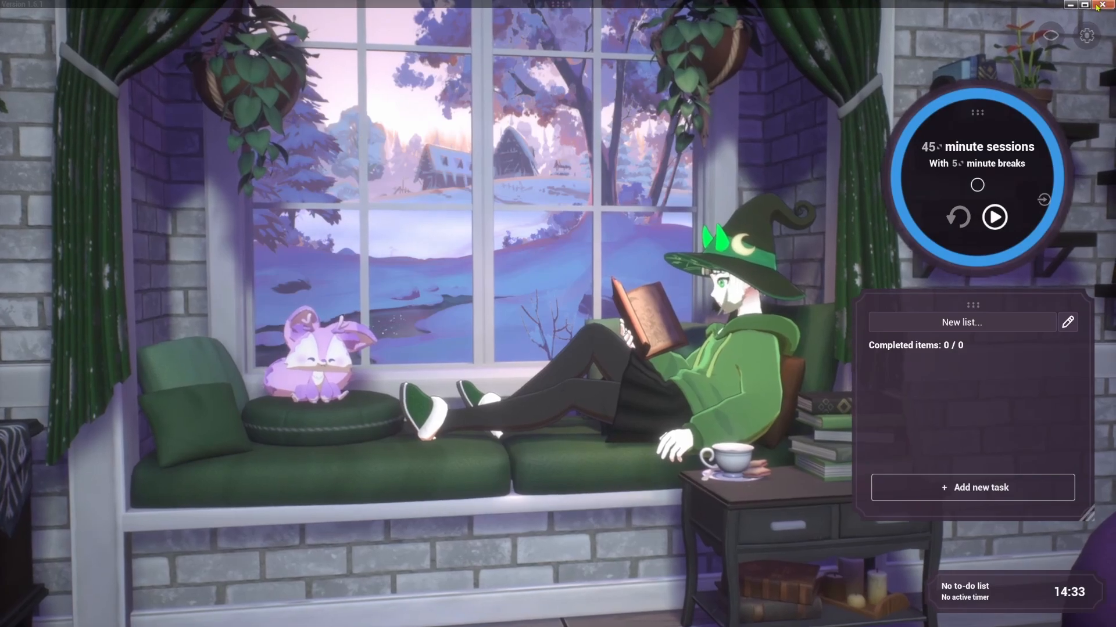
{"action": "left_click", "coordinate": [1098, 5]}
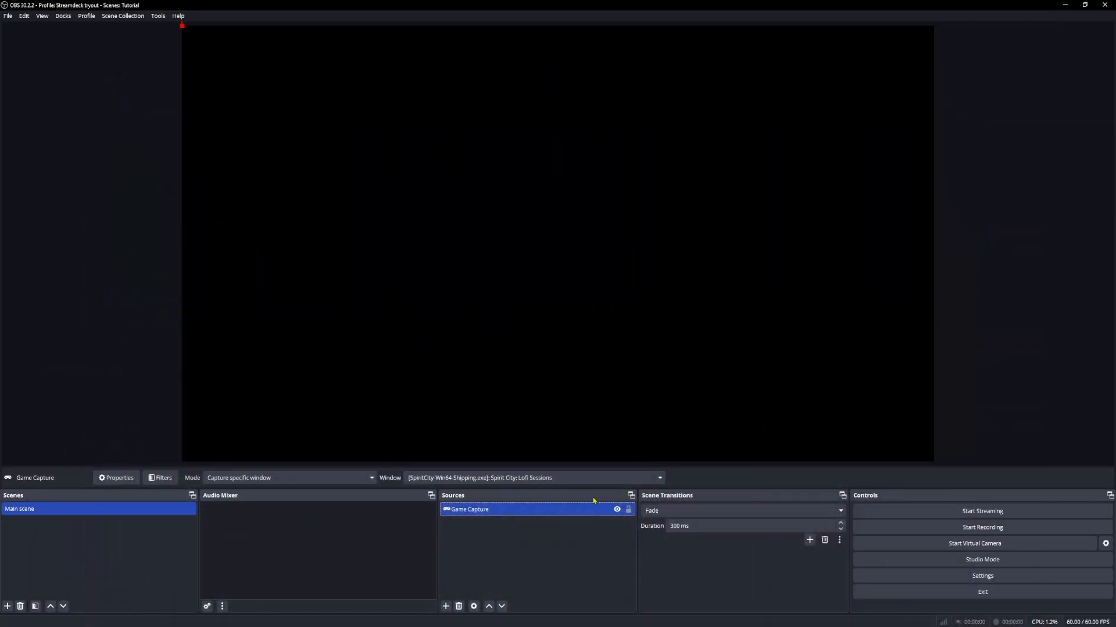
{"action": "key", "text": "alt+Tab"}
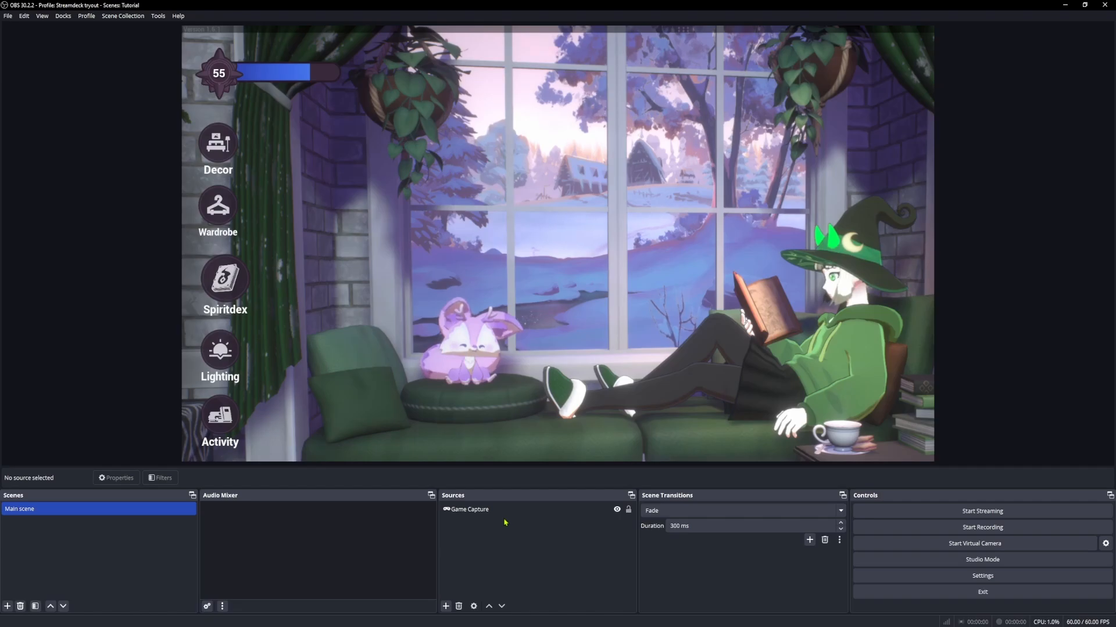
Step: Select the Game Capture source and scale it by its corner until its height matches the canvas
{"action": "left_click", "coordinate": [501, 516]}
{"action": "left_click", "coordinate": [501, 522]}
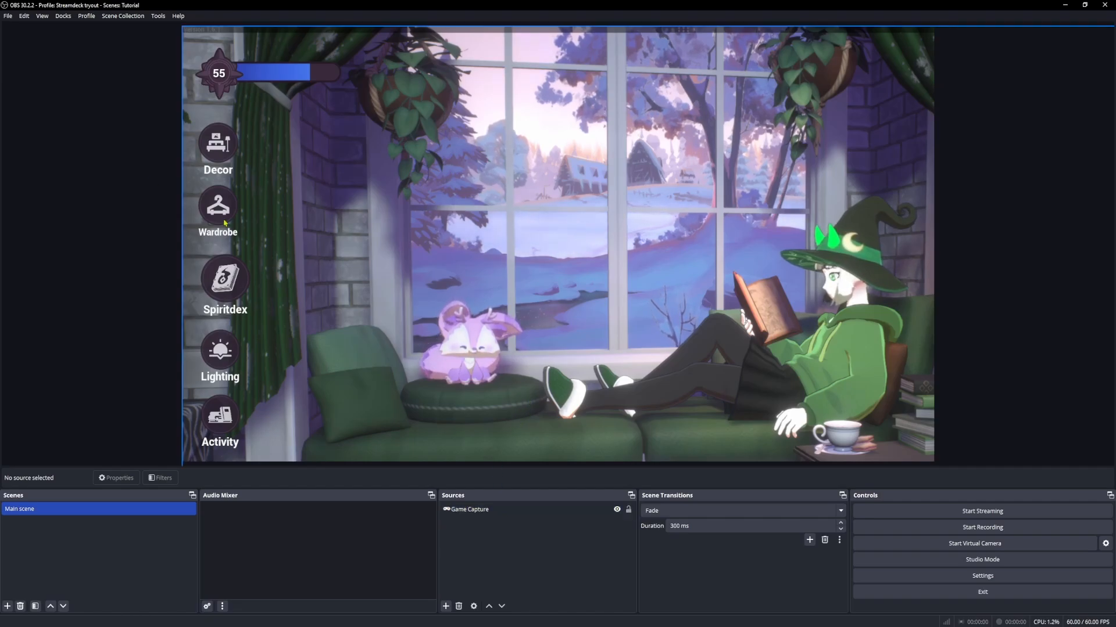
{"action": "left_click", "coordinate": [296, 75]}
{"action": "mouse_move", "coordinate": [296, 75]}
{"action": "left_mouse_down"}
{"action": "mouse_move", "coordinate": [520, 204]}
{"action": "mouse_move", "coordinate": [296, 76]}
{"action": "left_mouse_up"}
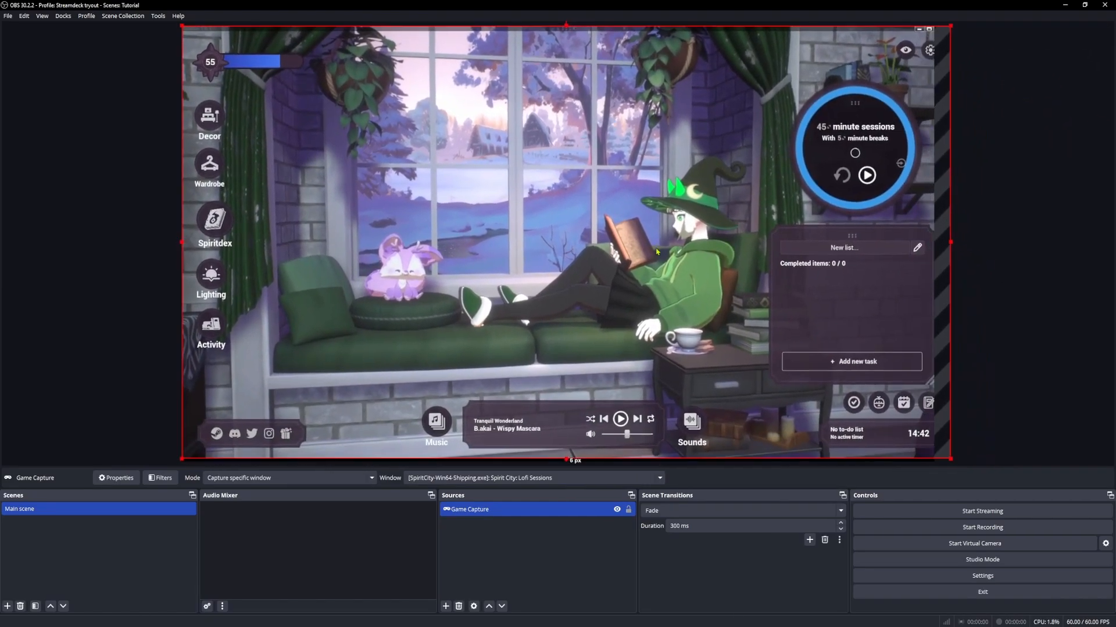
{"action": "left_click_drag", "start_coordinate": [950, 459], "coordinate": [956, 462]}
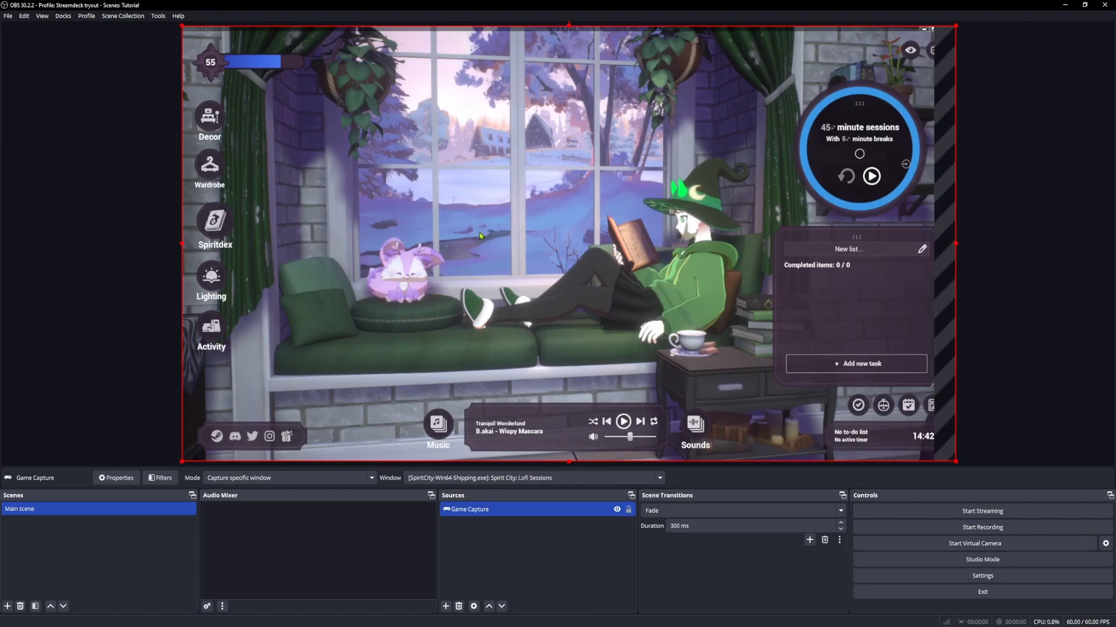
Step: Try the Fit to screen transform on the Game Capture source and undo it
{"action": "right_click", "coordinate": [507, 273]}
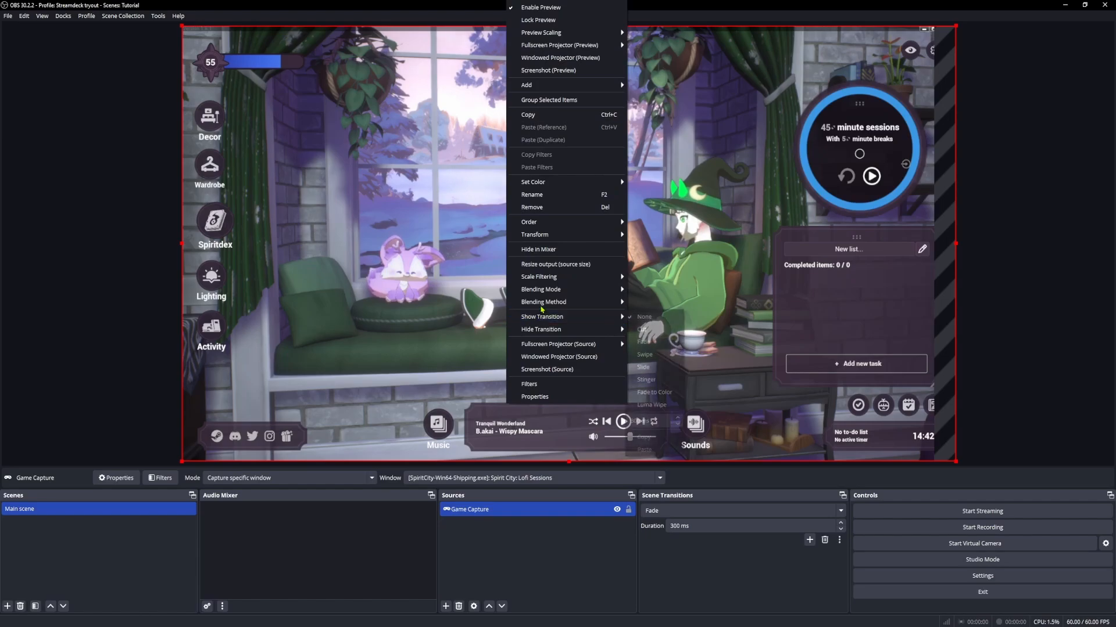
{"action": "mouse_move", "coordinate": [610, 238]}
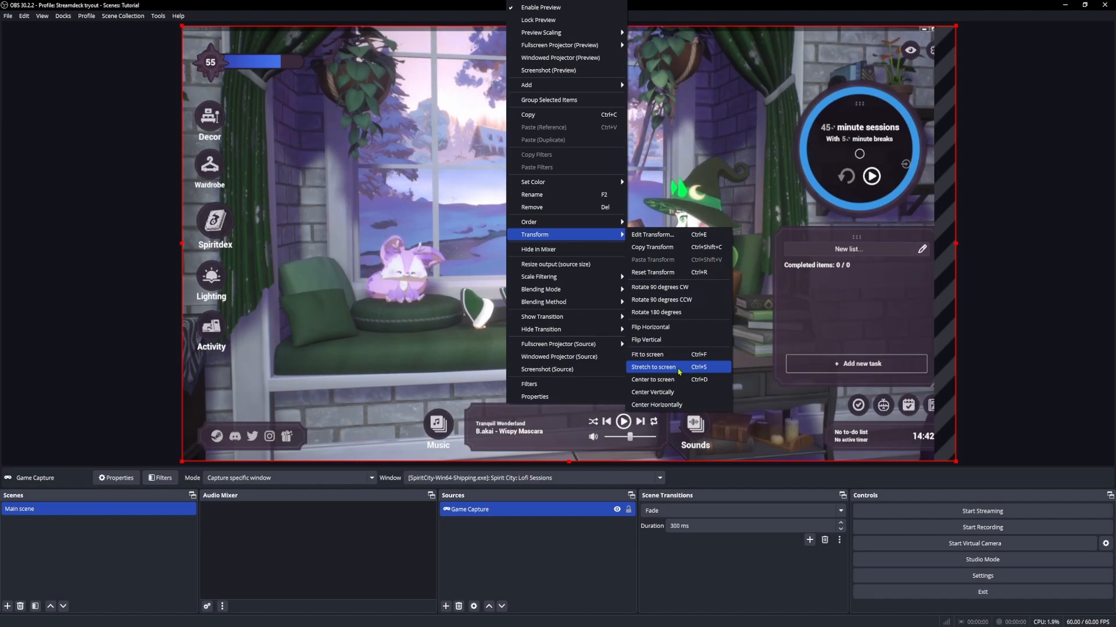
{"action": "left_click", "coordinate": [641, 361]}
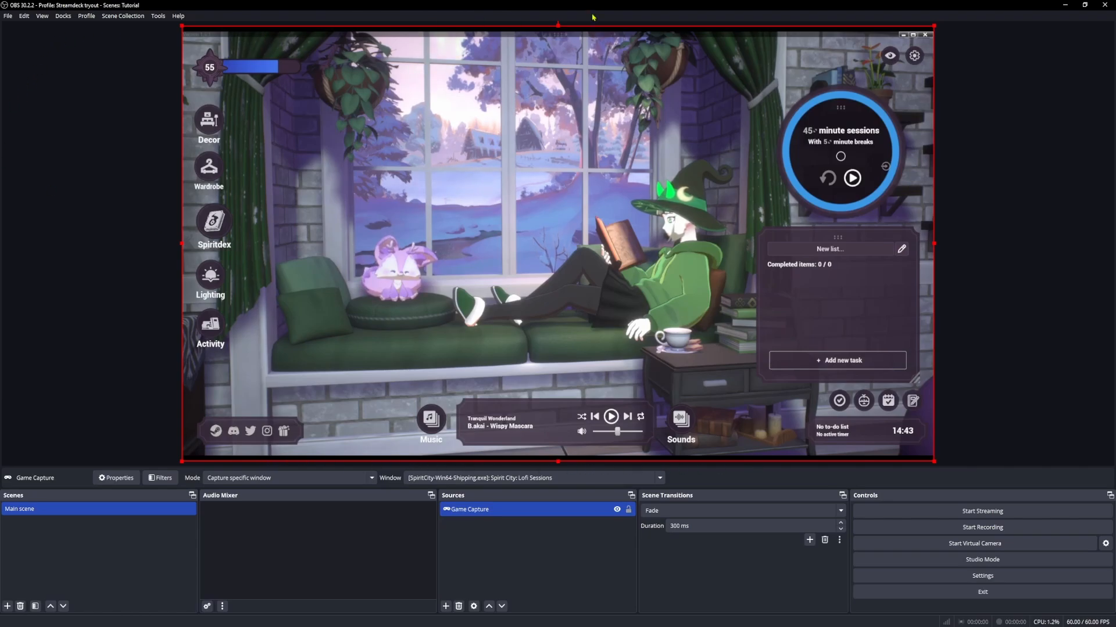
{"action": "right_click", "coordinate": [443, 176]}
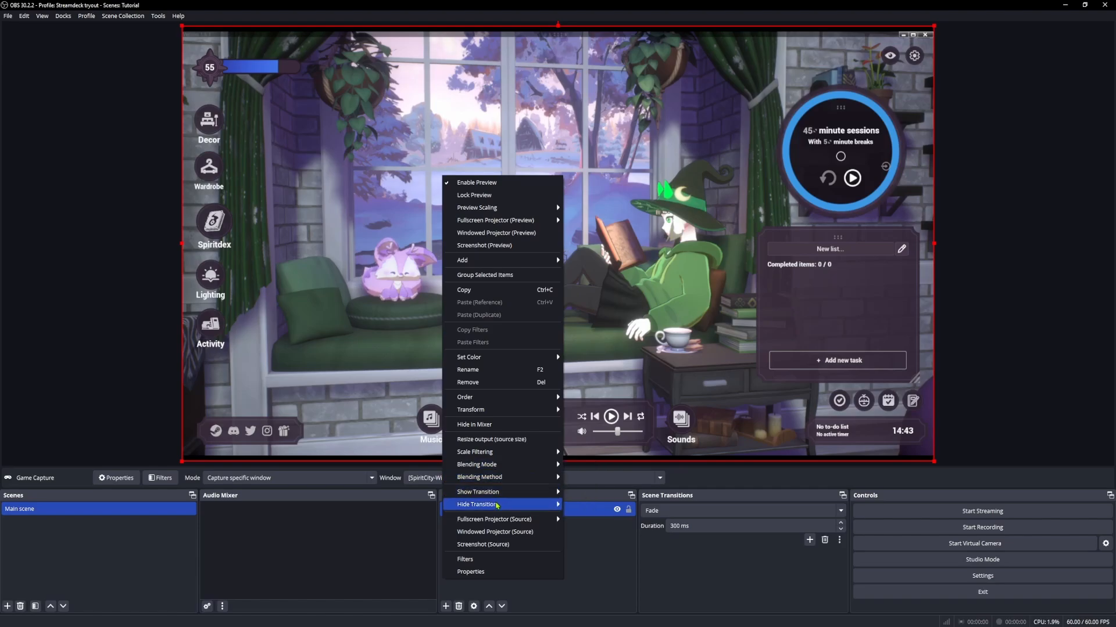
{"action": "left_click", "coordinate": [647, 405]}
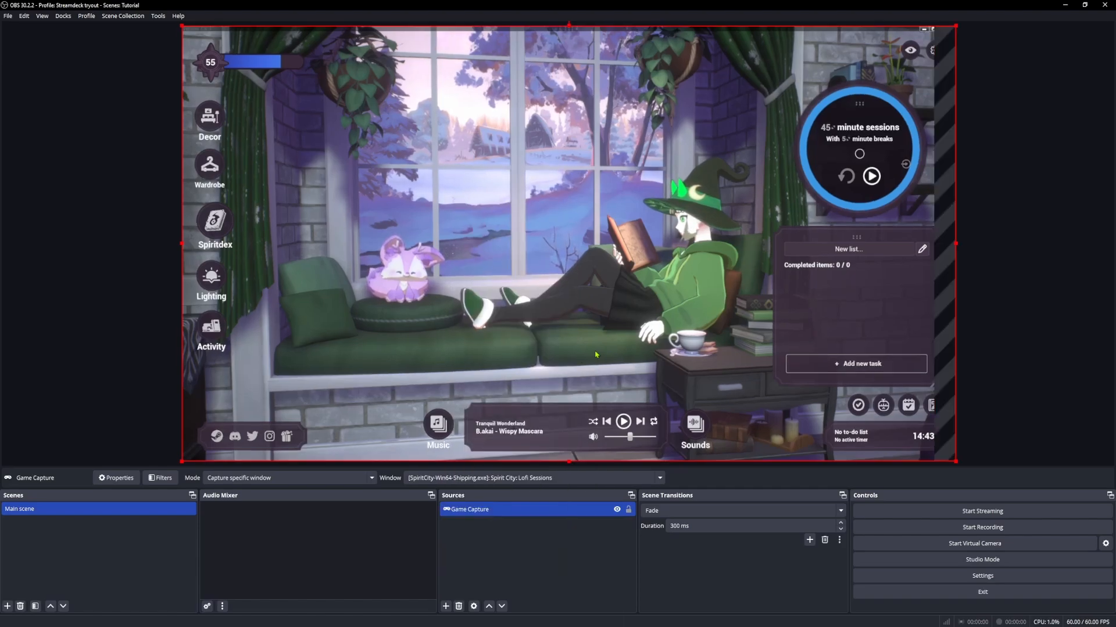
Step: Apply the Stretch to screen transform to the Game Capture source so it fills the whole canvas
{"action": "right_click", "coordinate": [595, 355]}
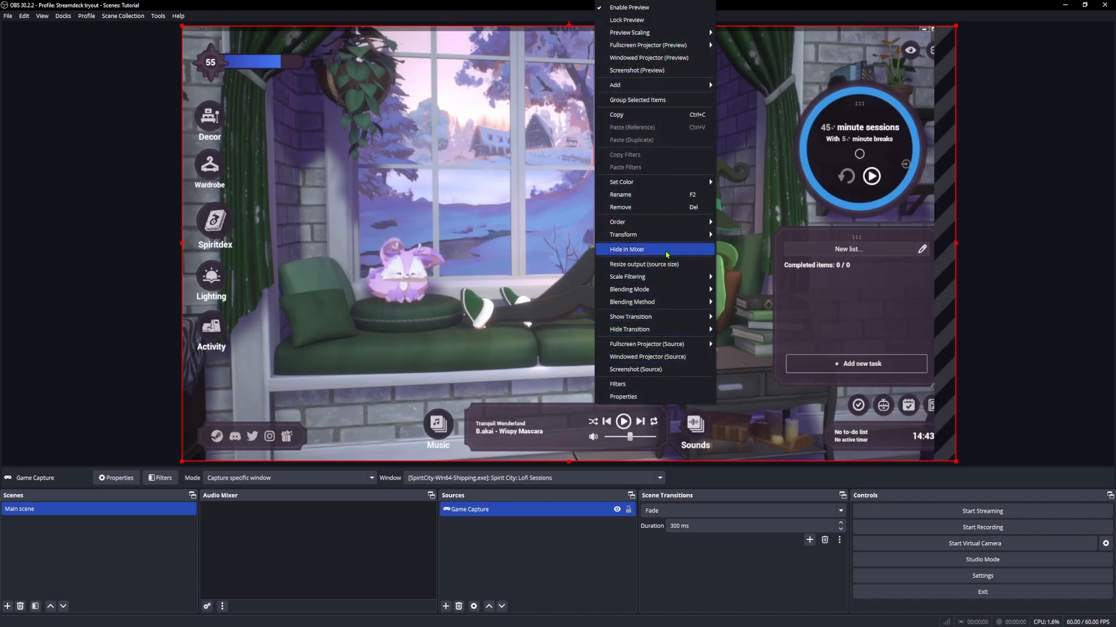
{"action": "mouse_move", "coordinate": [659, 235]}
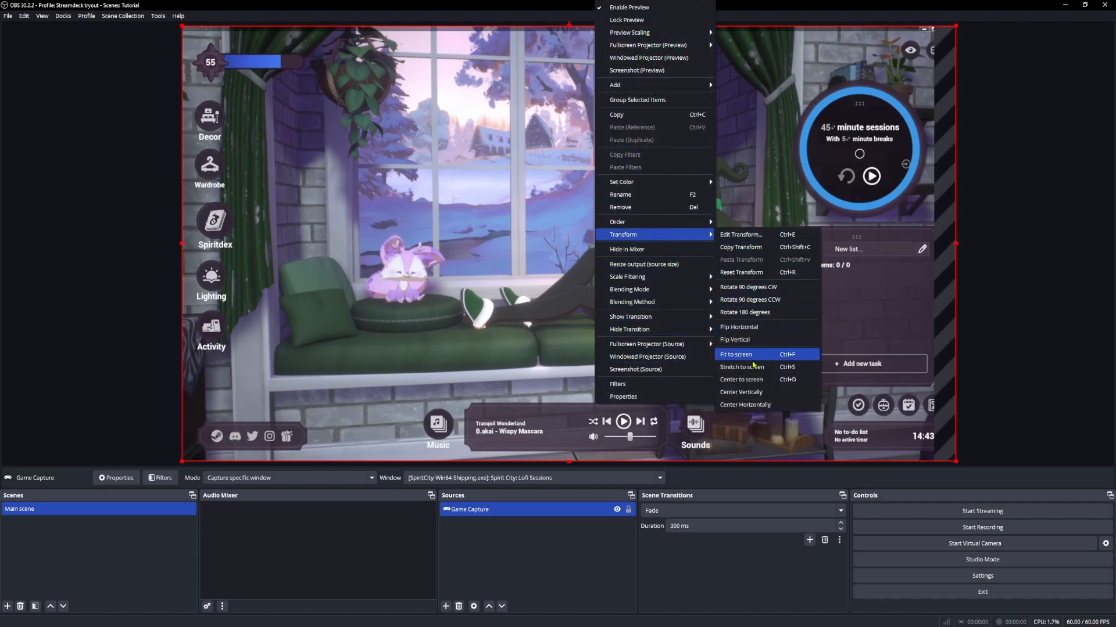
{"action": "left_click", "coordinate": [744, 355]}
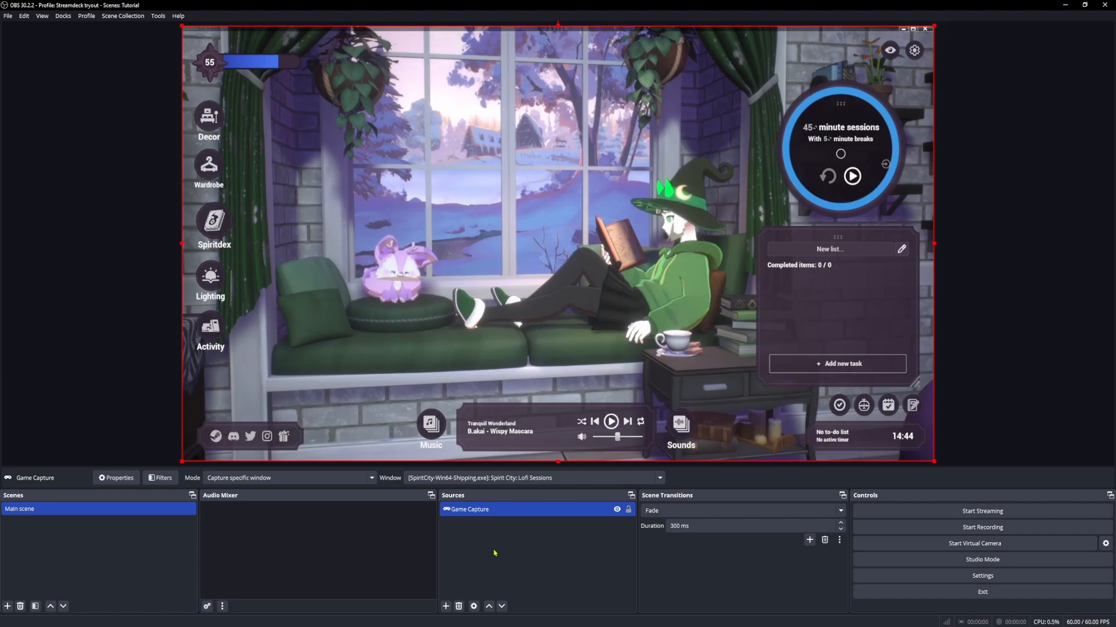
Step: Add a new Audio Input Capture source named mic to the scene, keeping the default device
{"action": "left_click", "coordinate": [445, 606]}
{"action": "mouse_move", "coordinate": [448, 599]}
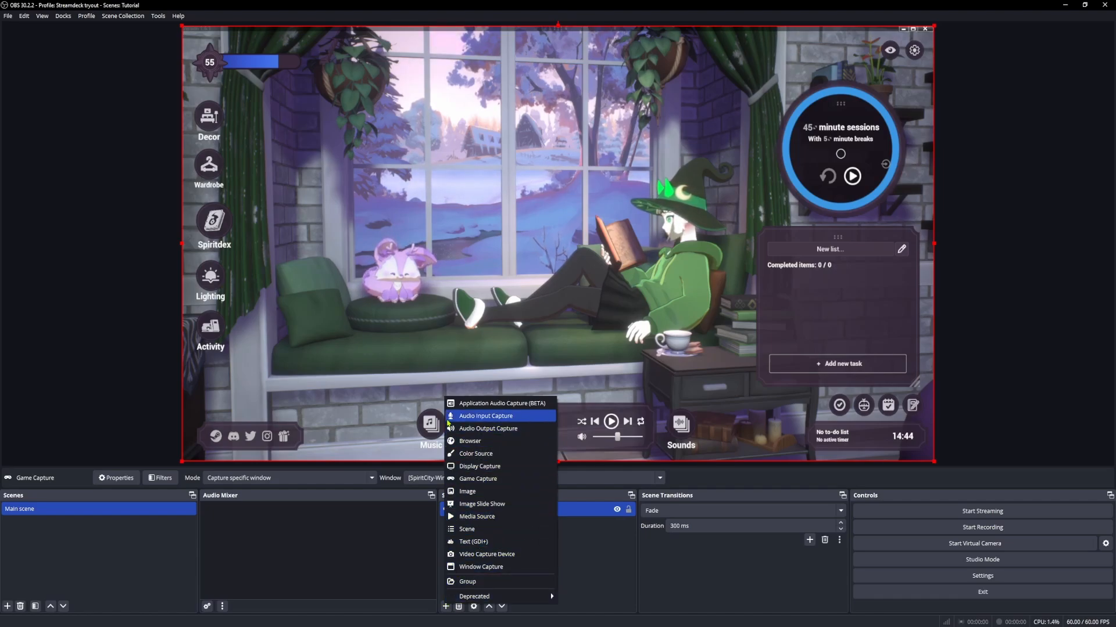
{"action": "left_click", "coordinate": [484, 417]}
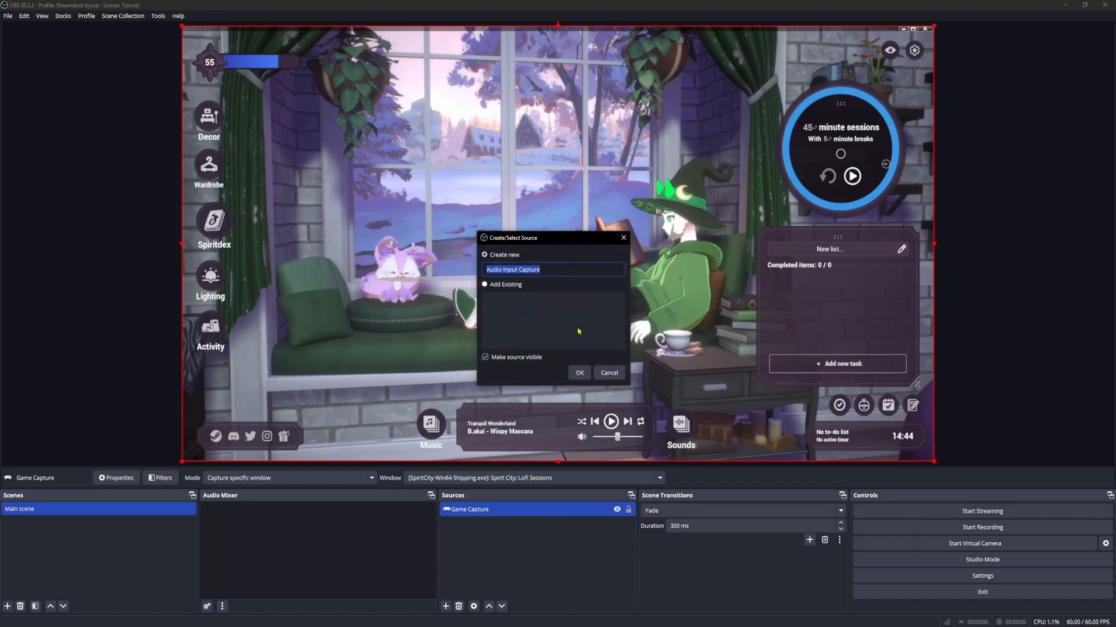
{"action": "type", "text": "mic"}
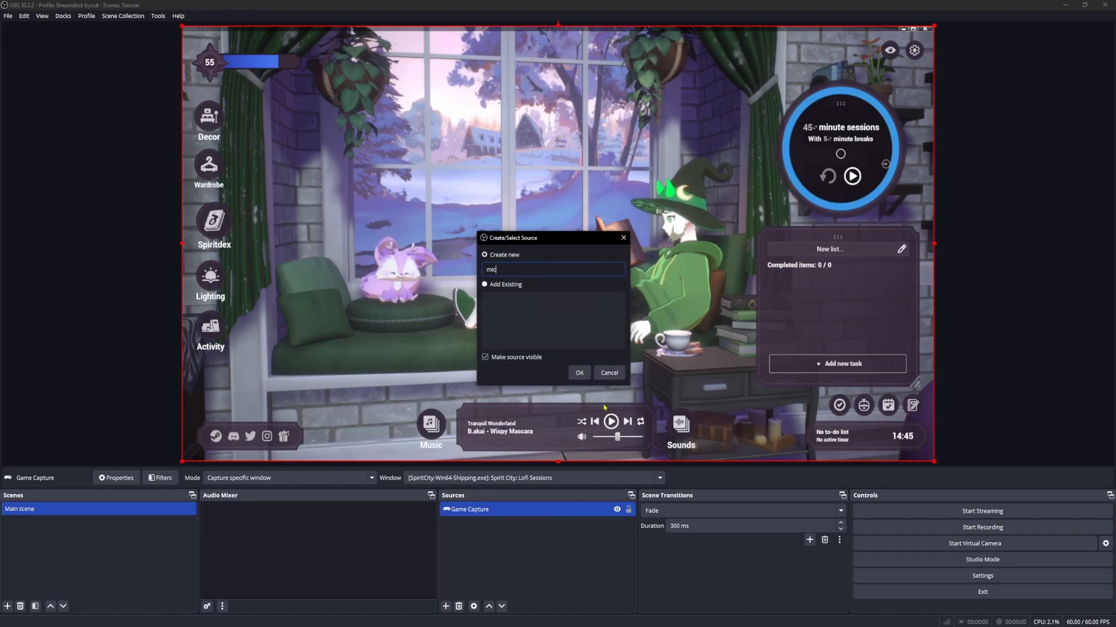
{"action": "left_click", "coordinate": [579, 373]}
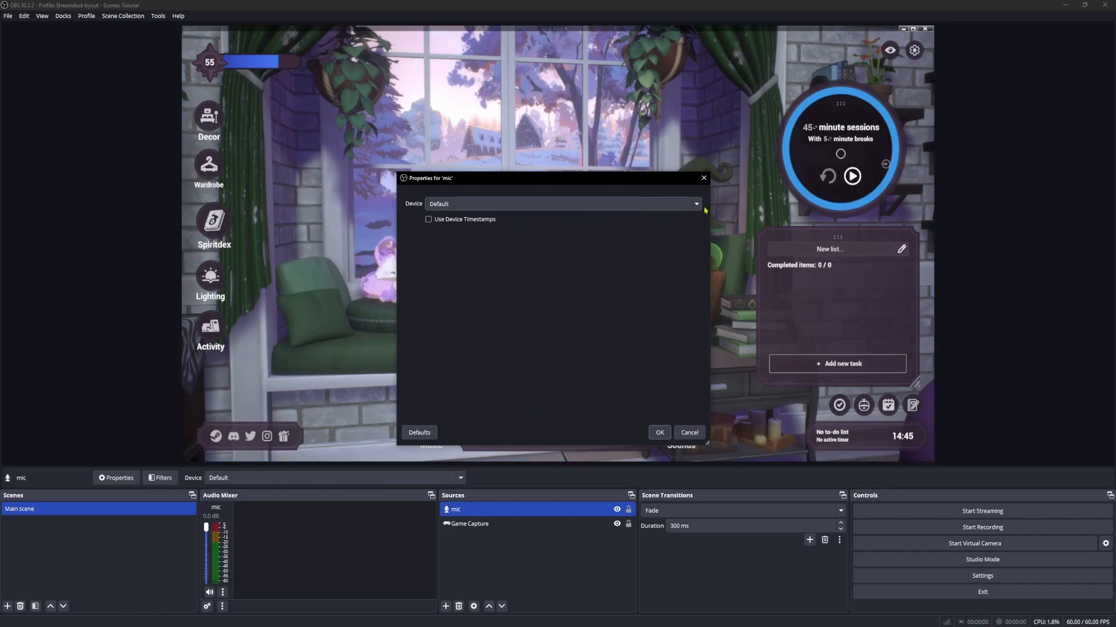
{"action": "left_click", "coordinate": [663, 431]}
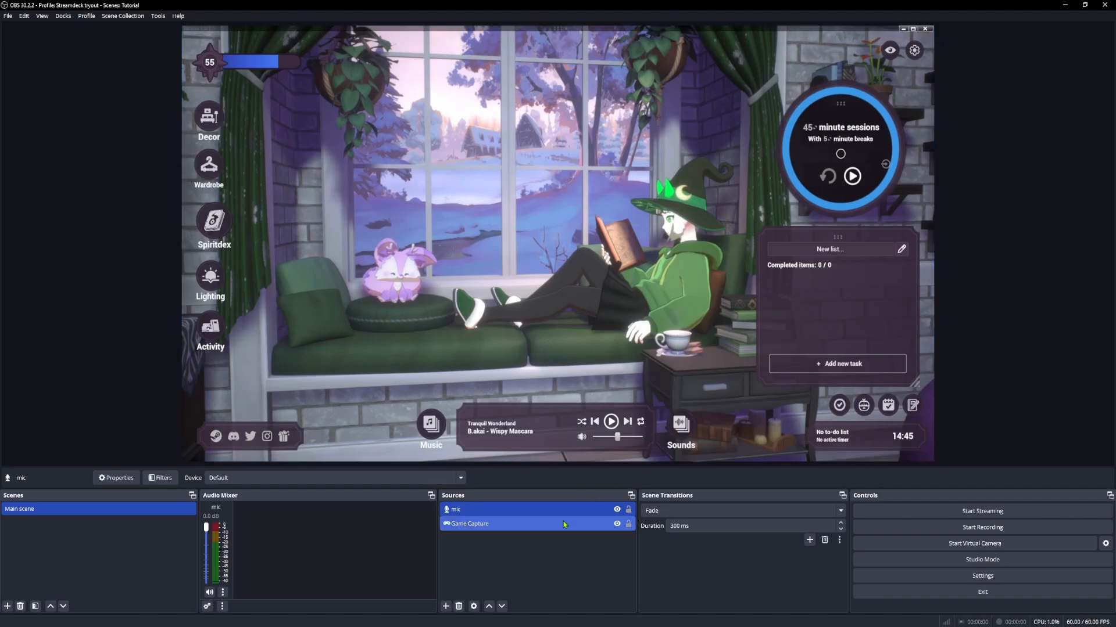
Step: Set the mic source's device to Microphone (HyperX QuadCast) in its properties
{"action": "right_click", "coordinate": [539, 516]}
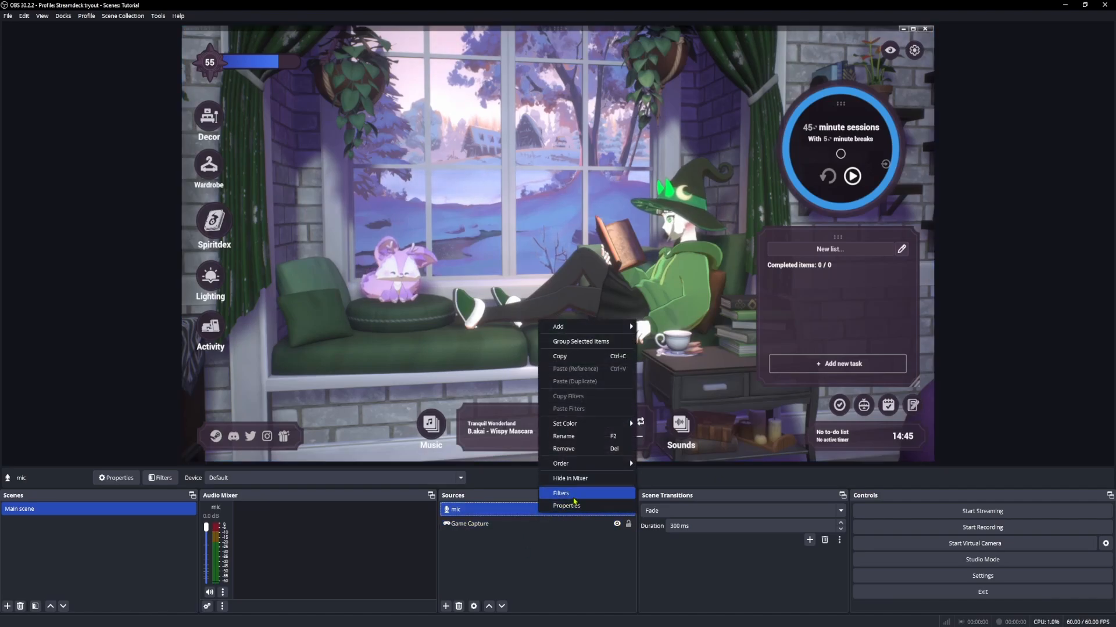
{"action": "left_click", "coordinate": [569, 509]}
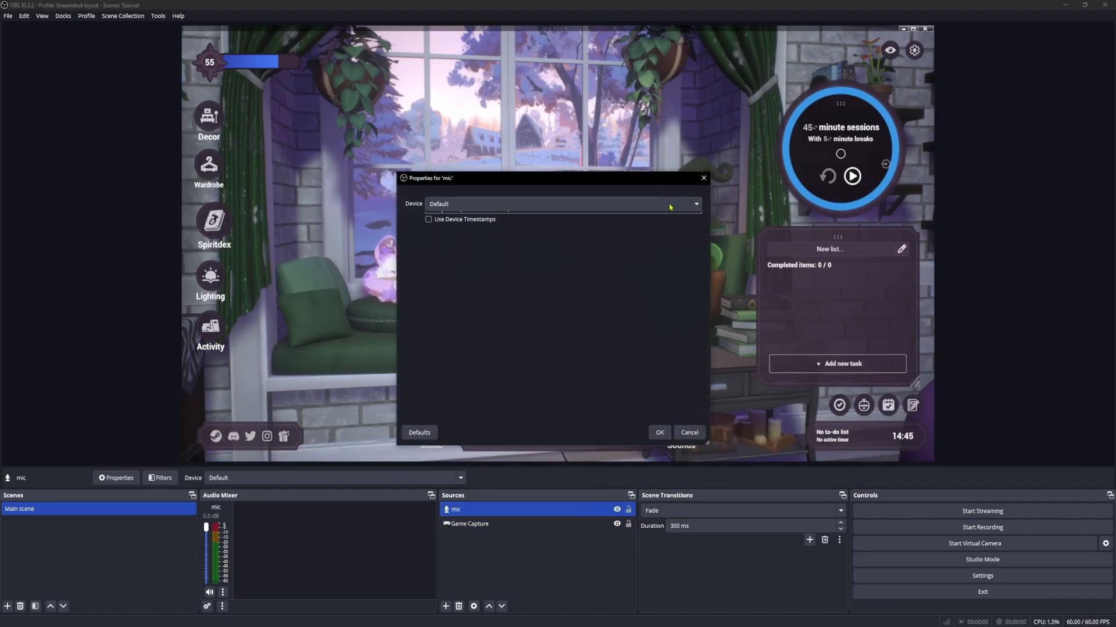
{"action": "left_click", "coordinate": [539, 204]}
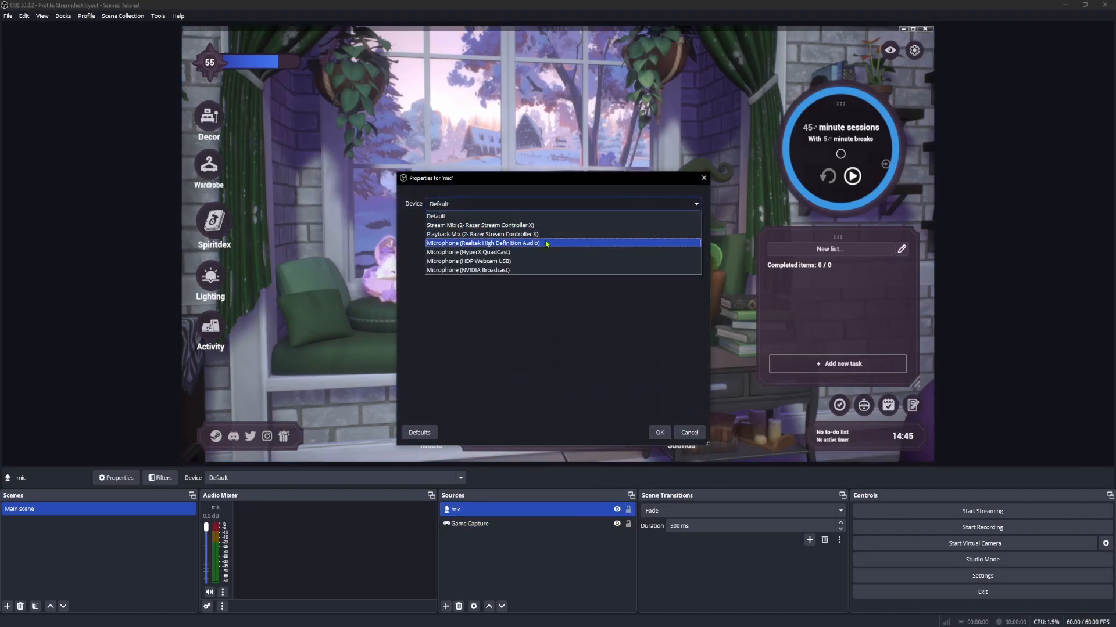
{"action": "left_click", "coordinate": [514, 254]}
{"action": "left_click", "coordinate": [660, 433]}
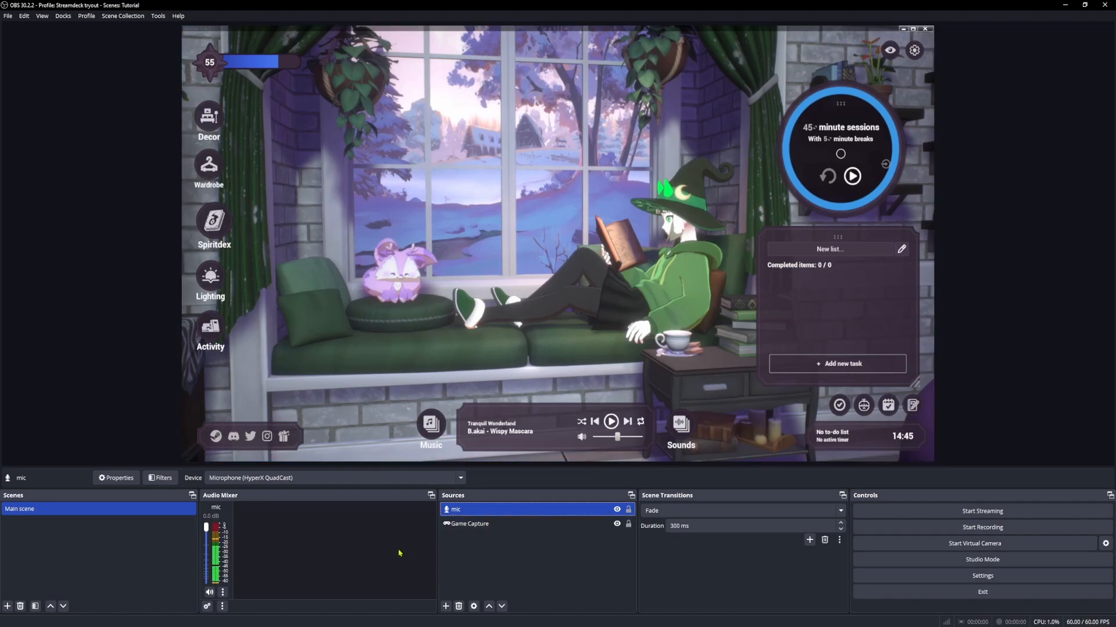
Step: Add an Application Audio Capture (BETA) source that captures the Spirit City: Lofi Sessions window
{"action": "left_click", "coordinate": [446, 606]}
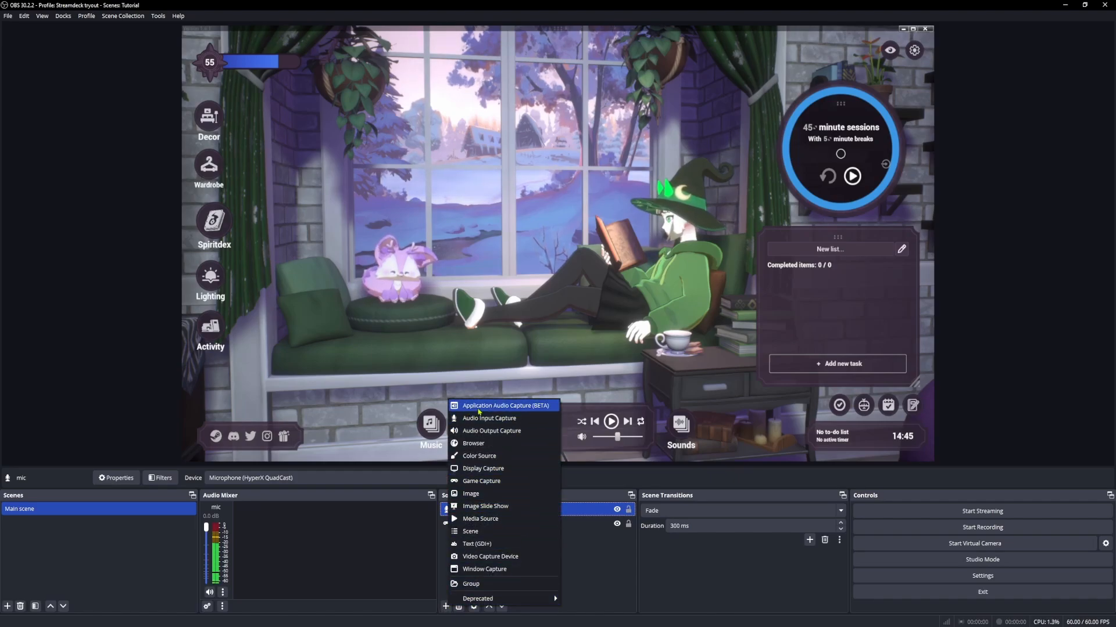
{"action": "left_click", "coordinate": [459, 405]}
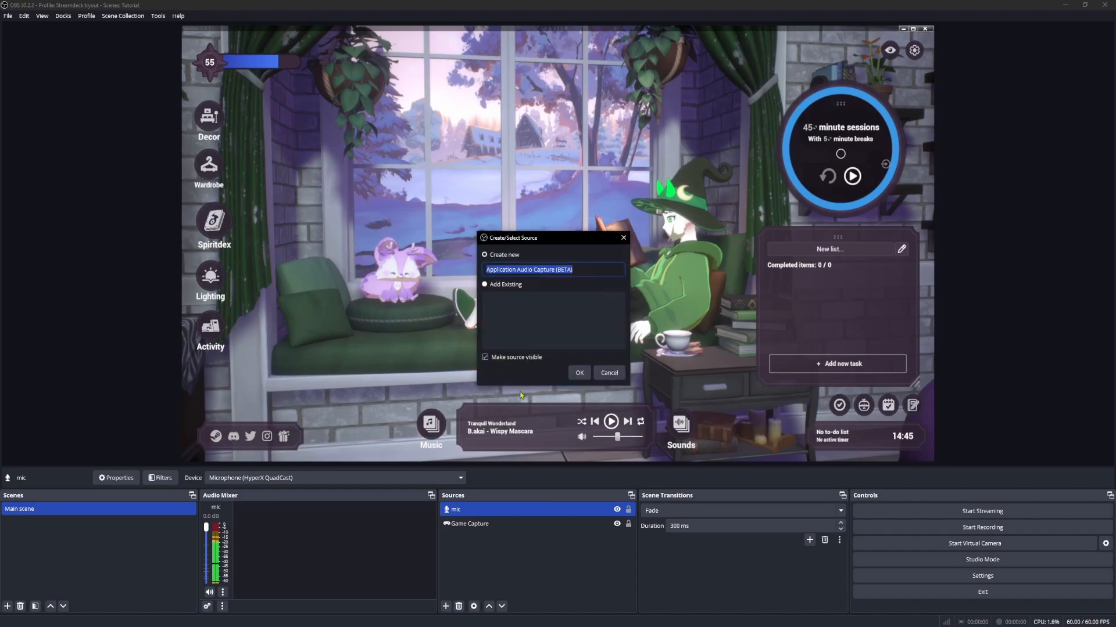
{"action": "left_click", "coordinate": [585, 378]}
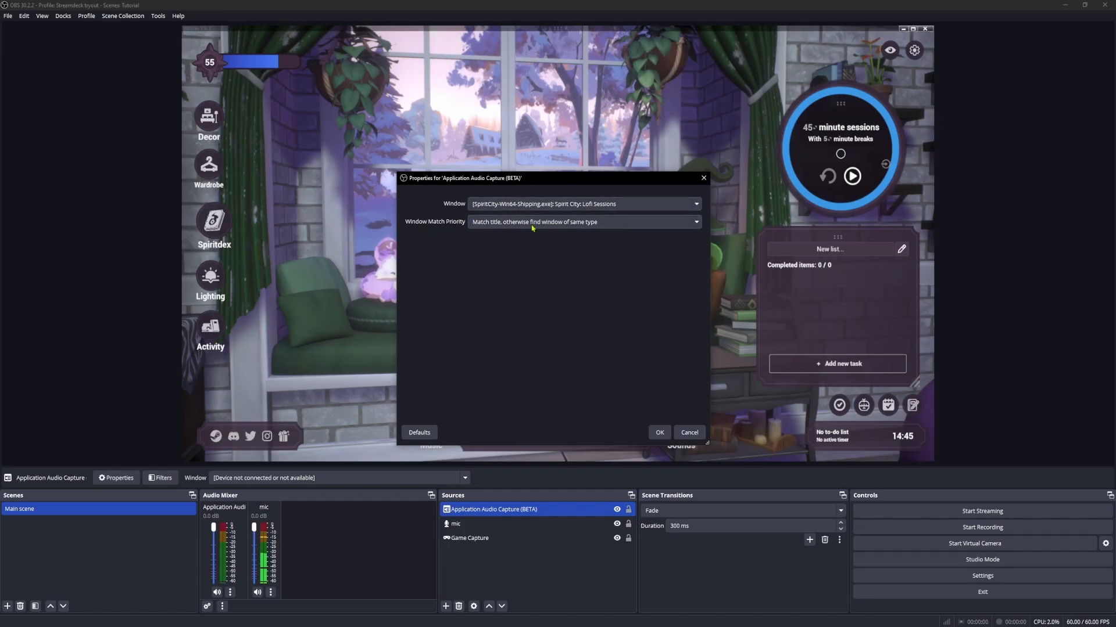
{"action": "left_click", "coordinate": [658, 434]}
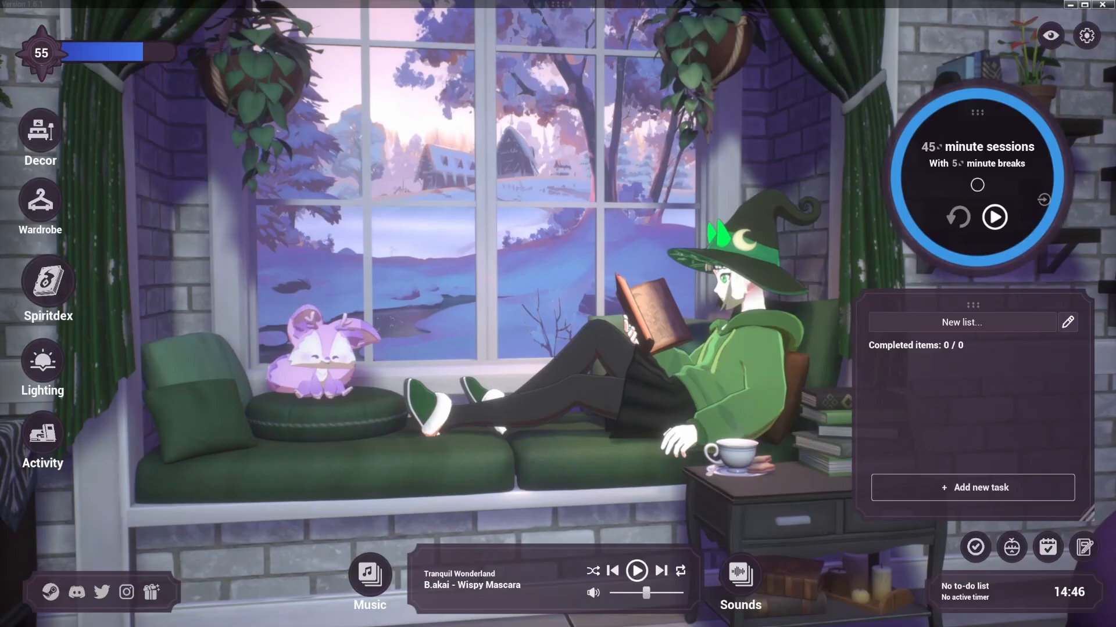
Step: Play and pause the music in the Spirit City: Lofi Sessions game to test the audio capture, and return to OBS
{"action": "left_click", "coordinate": [636, 571]}
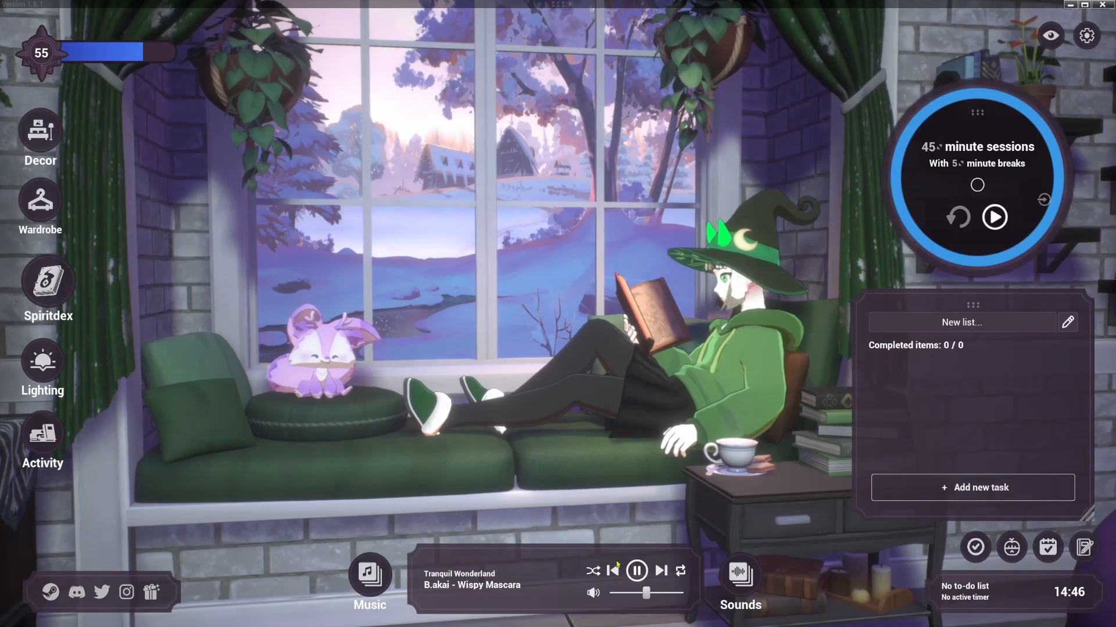
{"action": "left_click", "coordinate": [637, 571]}
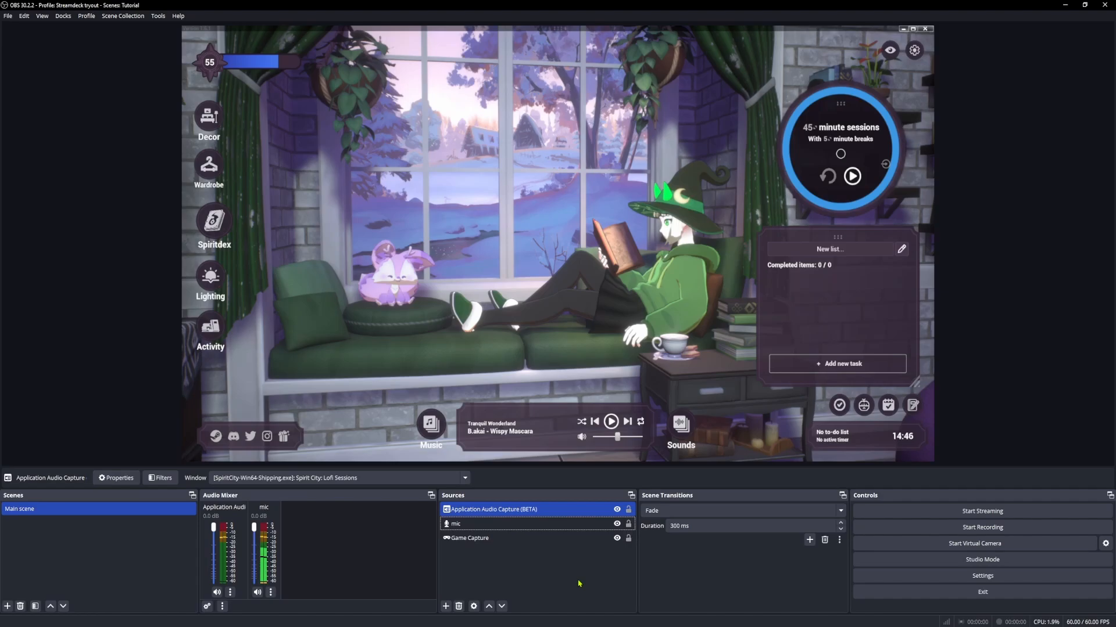
{"action": "left_click", "coordinate": [579, 583]}
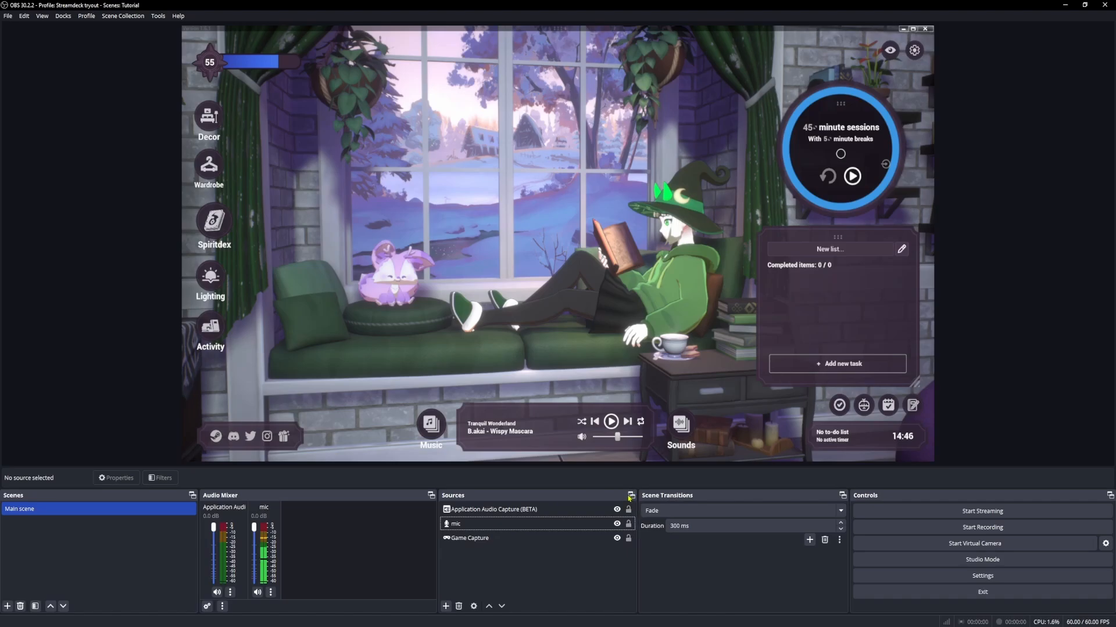
{"action": "left_click_drag", "start_coordinate": [619, 498], "coordinate": [581, 512]}
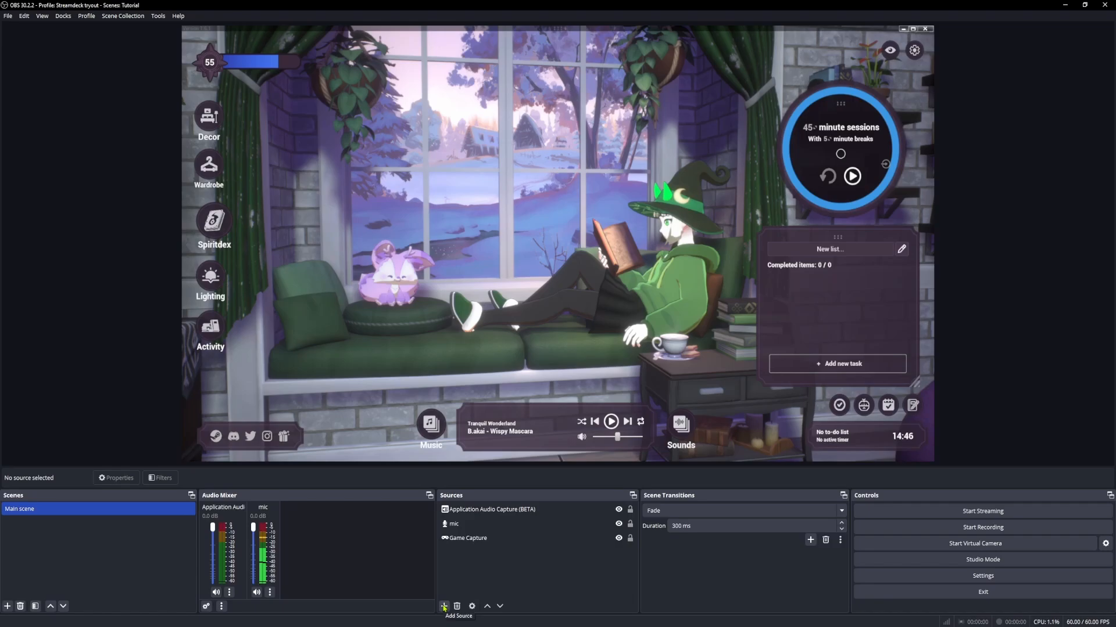
Step: Add a new Game Capture source named vtuber to the scene
{"action": "left_click", "coordinate": [444, 606]}
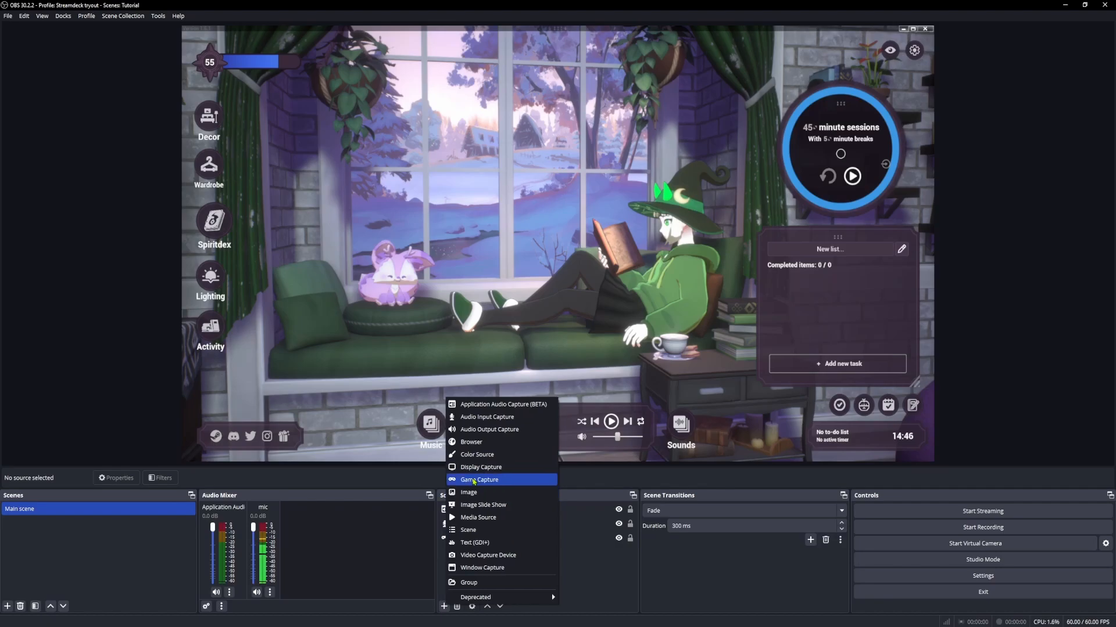
{"action": "left_click", "coordinate": [474, 481]}
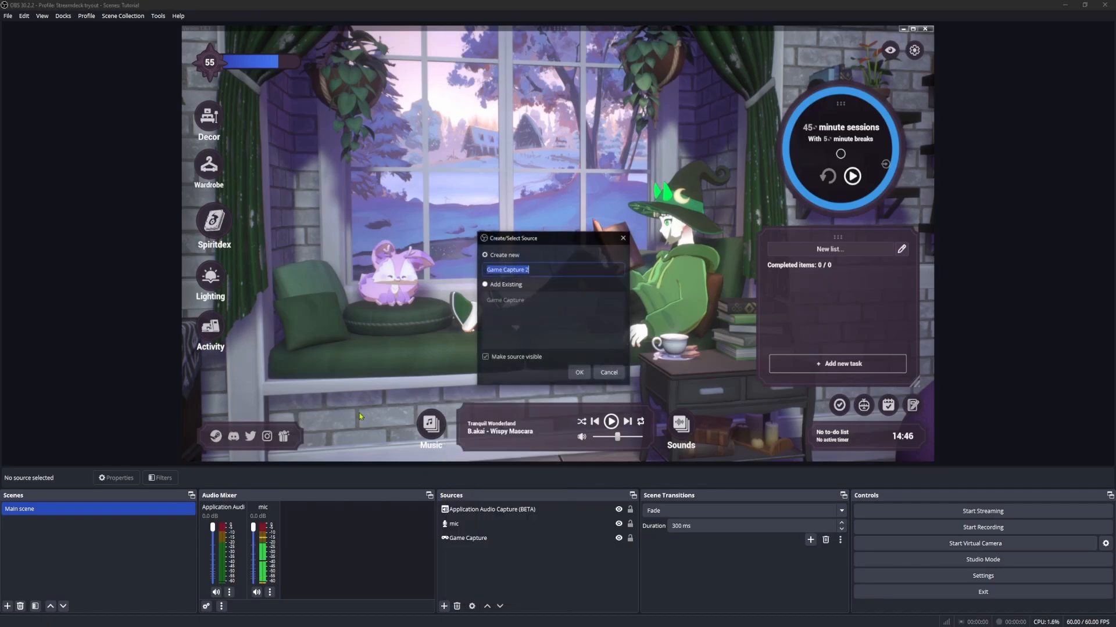
{"action": "key", "text": "BackSpace"}
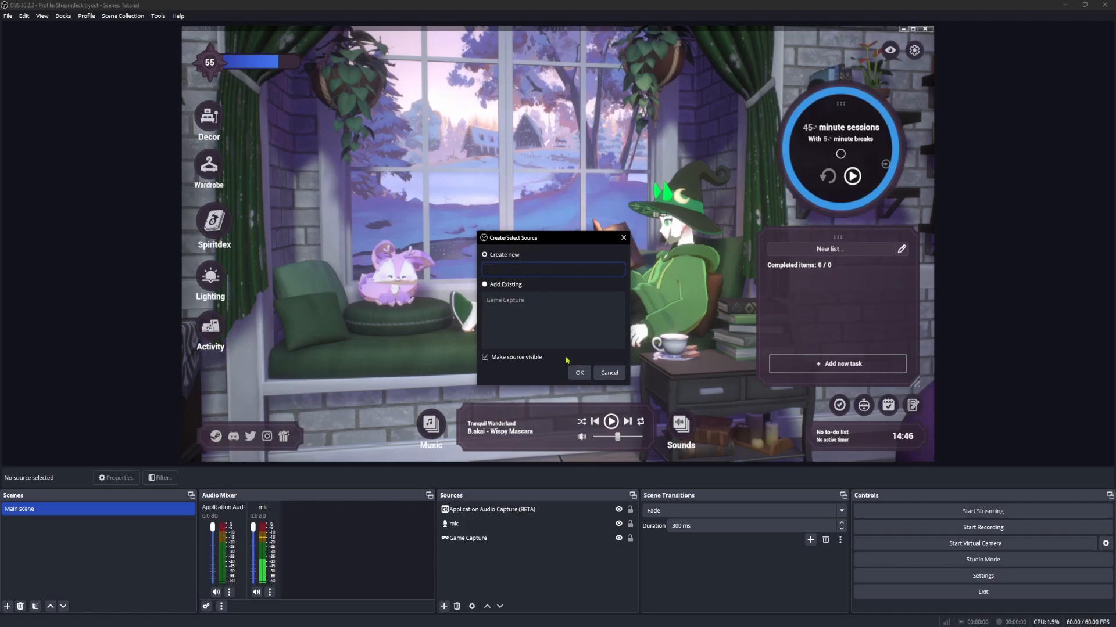
{"action": "type", "text": "vtuber"}
{"action": "left_click", "coordinate": [580, 373]}
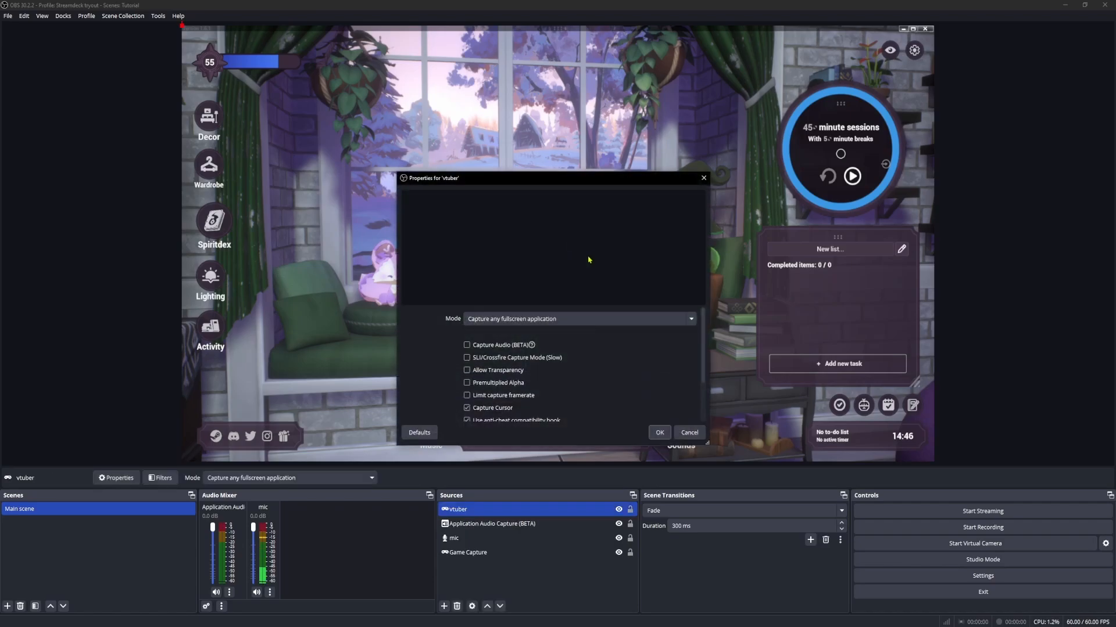
Step: Configure the vtuber source to capture the specific VSeeFace window with Allow Transparency enabled
{"action": "left_click", "coordinate": [514, 320]}
{"action": "left_click", "coordinate": [540, 337]}
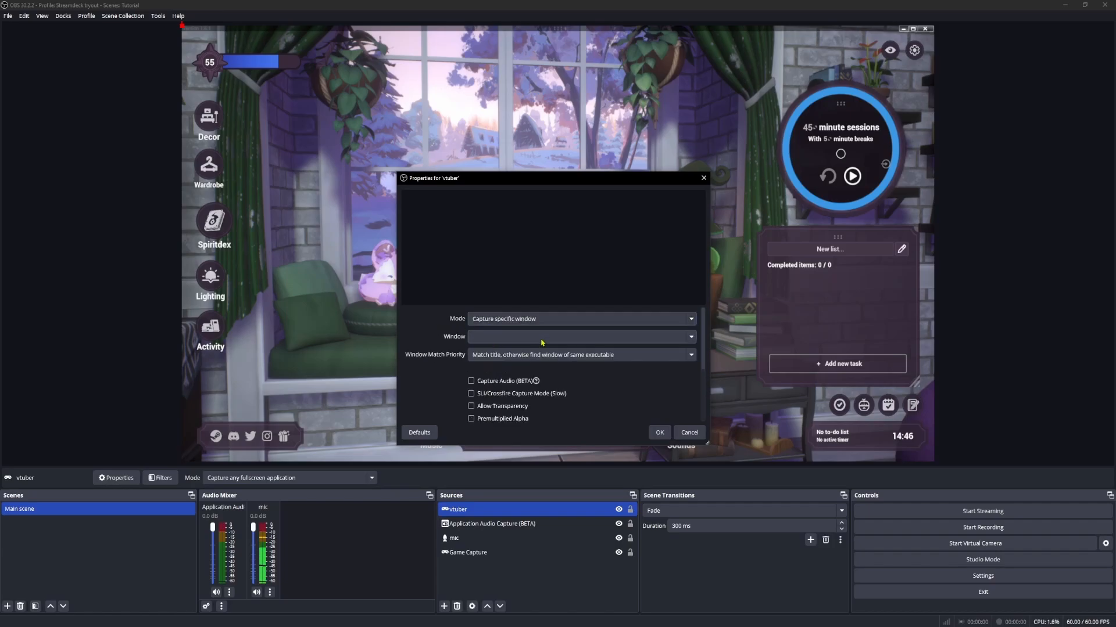
{"action": "left_click", "coordinate": [541, 340]}
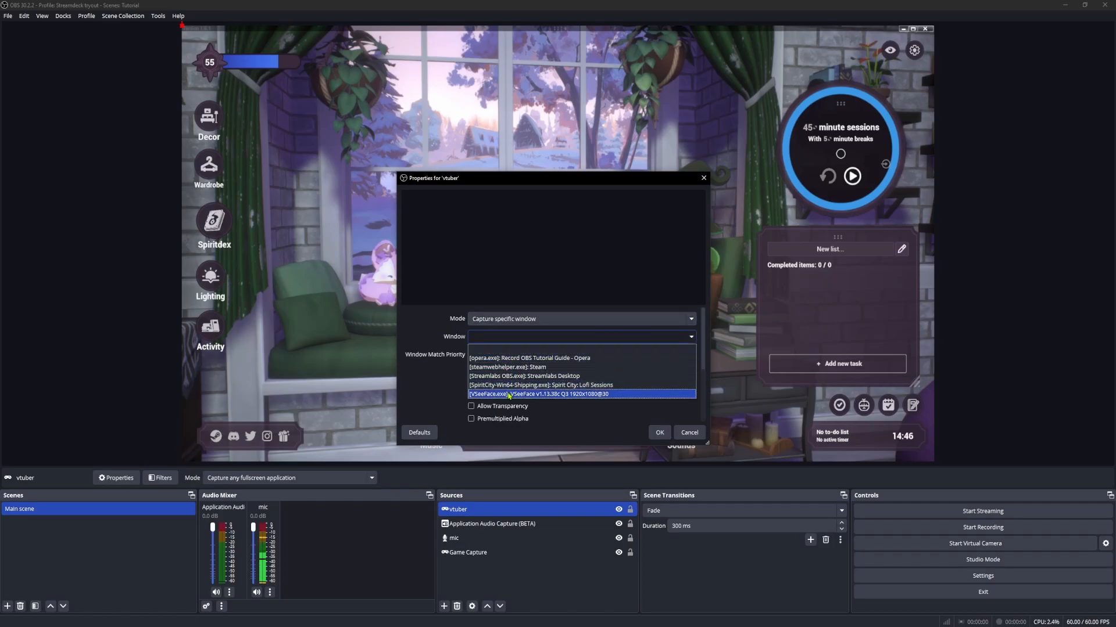
{"action": "left_click", "coordinate": [509, 395]}
{"action": "scroll", "coordinate": [526, 375], "scroll_direction": "down", "scroll_amount": 1}
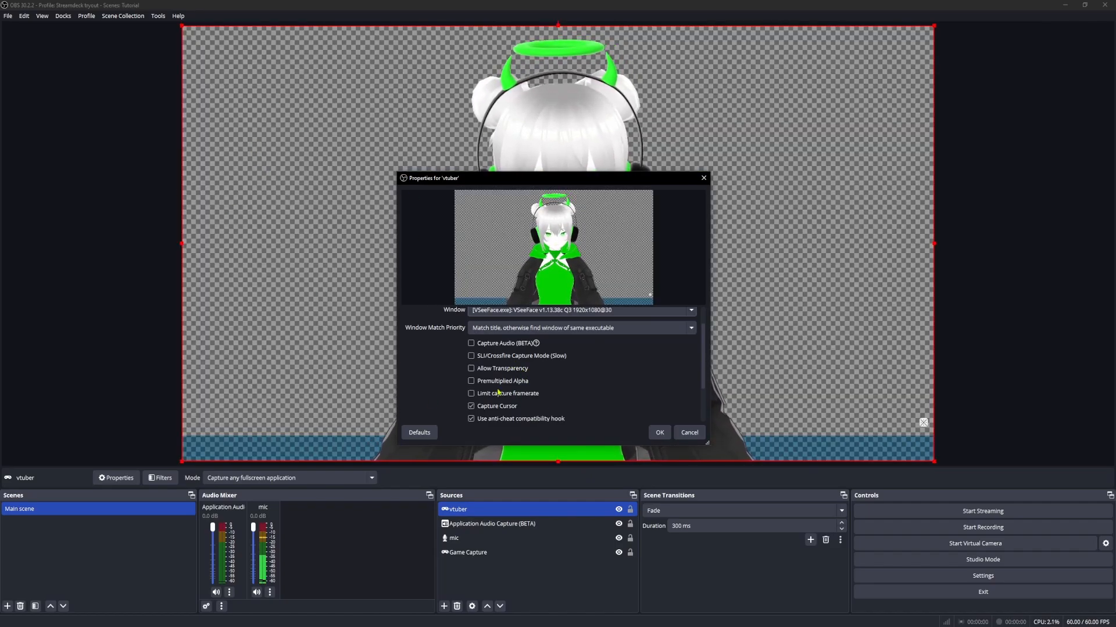
{"action": "left_click", "coordinate": [486, 368]}
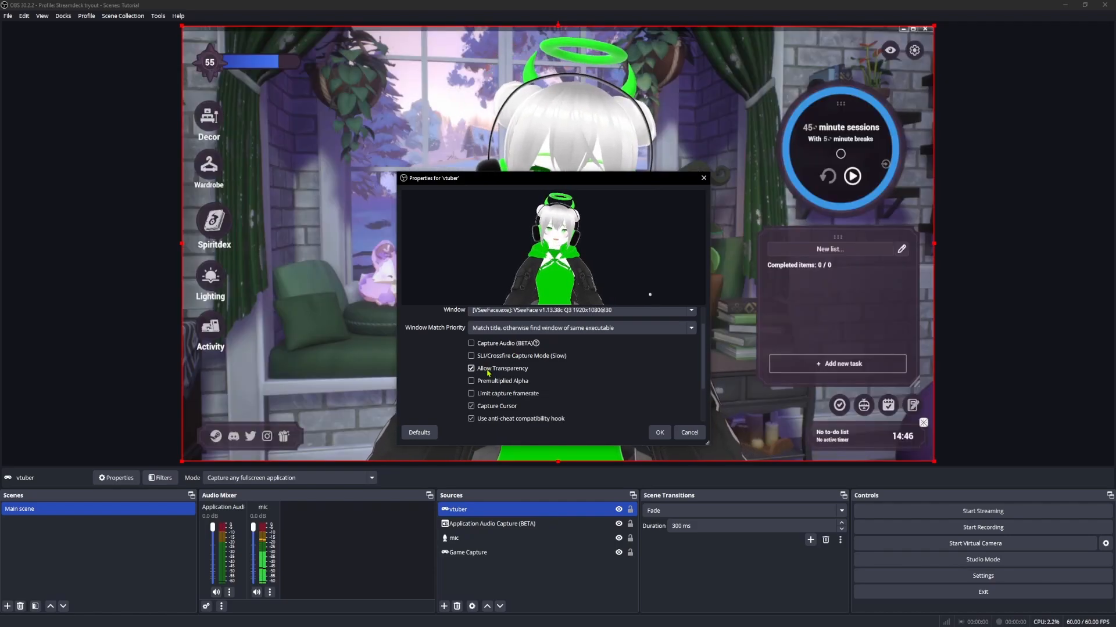
{"action": "scroll", "coordinate": [581, 372], "scroll_direction": "down", "scroll_amount": 3}
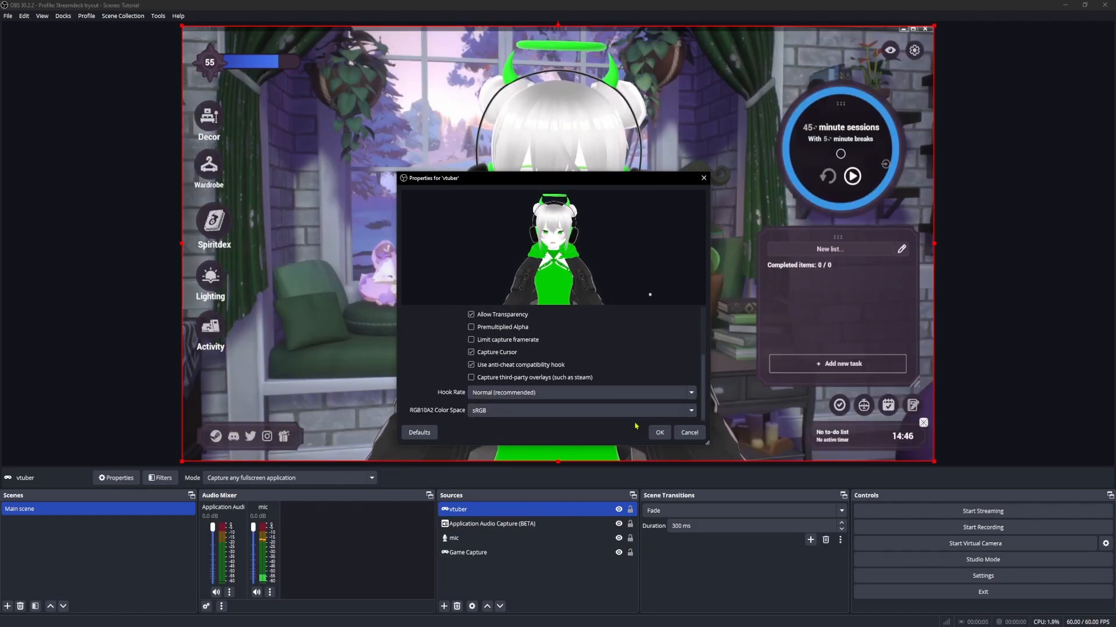
{"action": "left_click", "coordinate": [659, 432]}
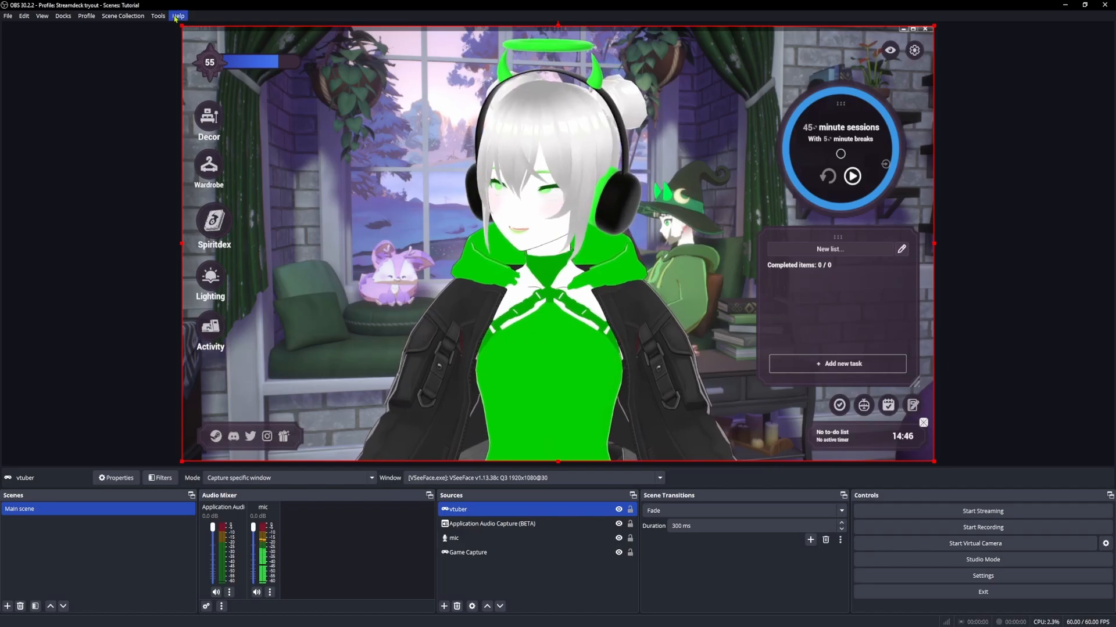
Step: Shrink the vtuber source and place the avatar in the canvas's lower-right corner, about 1243 px from its left edge and 590 px from its top
{"action": "left_click_drag", "start_coordinate": [182, 26], "coordinate": [519, 221]}
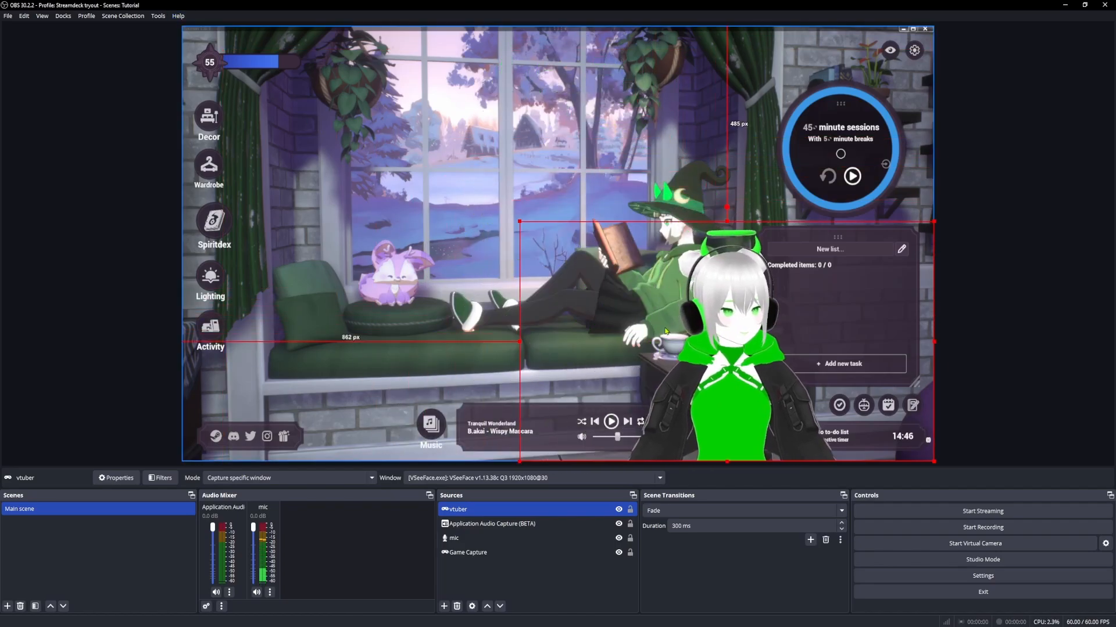
{"action": "left_click_drag", "start_coordinate": [666, 331], "coordinate": [592, 324]}
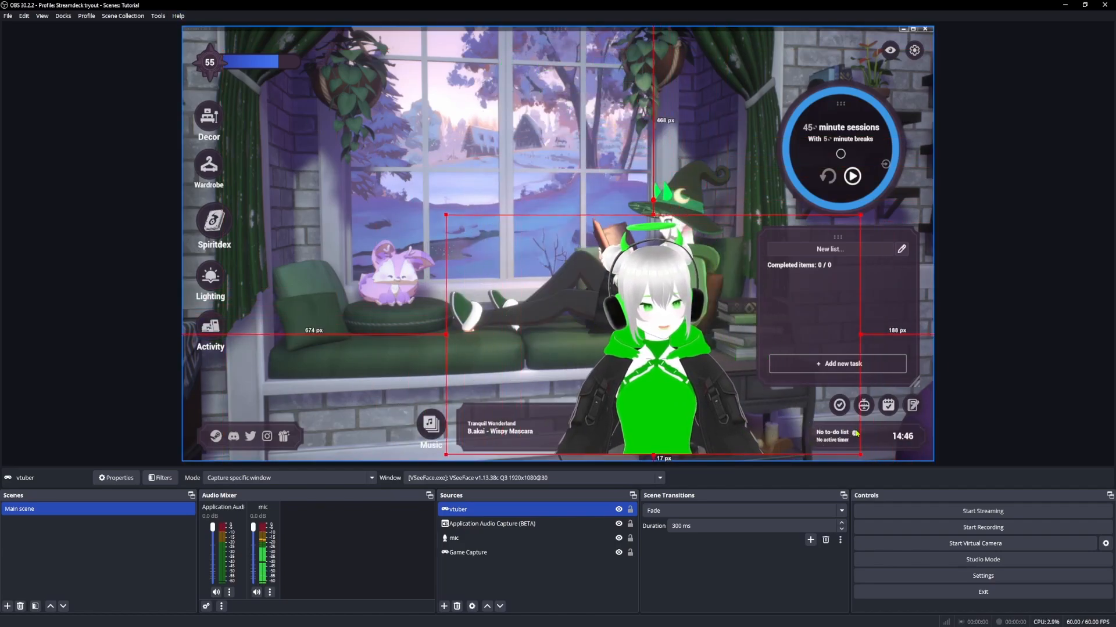
{"action": "left_click_drag", "start_coordinate": [659, 340], "coordinate": [500, 370]}
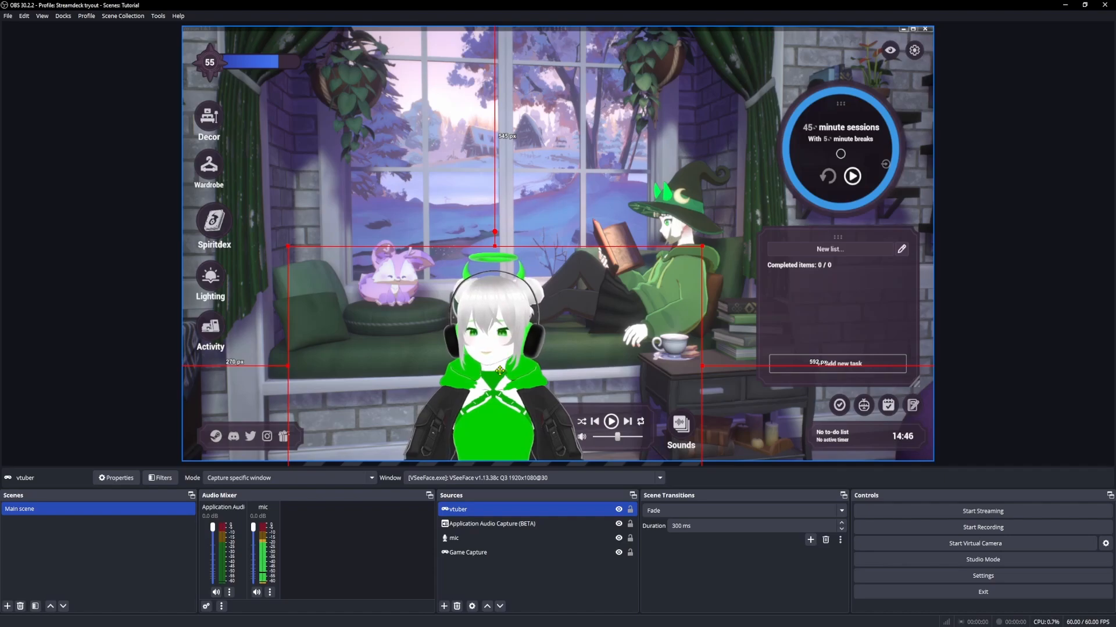
{"action": "left_click_drag", "start_coordinate": [500, 370], "coordinate": [875, 383]}
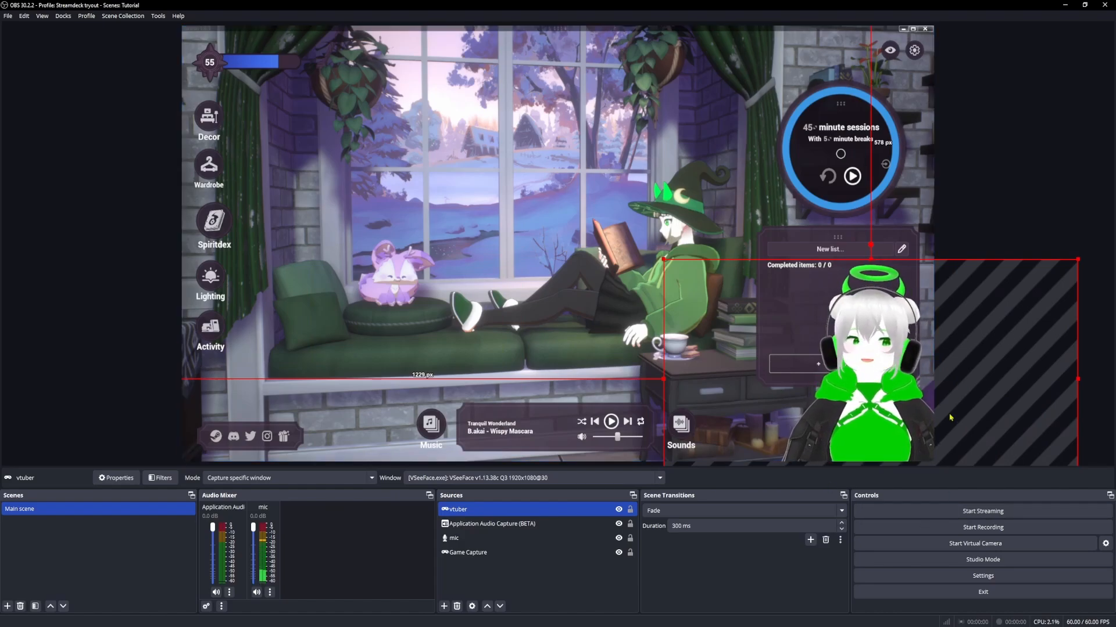
{"action": "left_click_drag", "start_coordinate": [838, 382], "coordinate": [844, 385]}
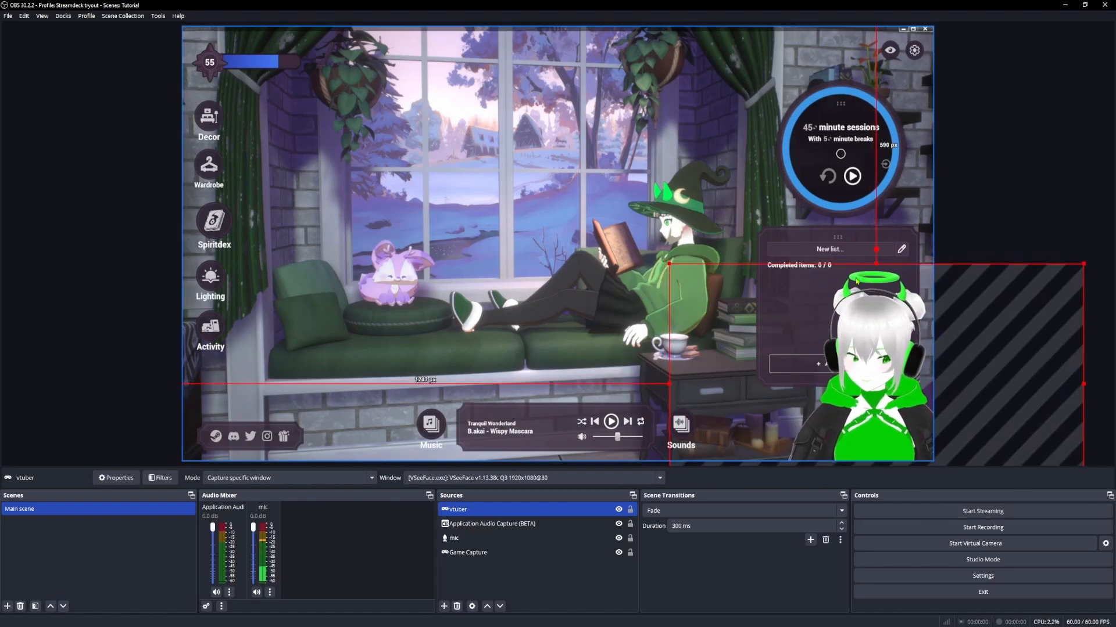
{"action": "left_click", "coordinate": [546, 579]}
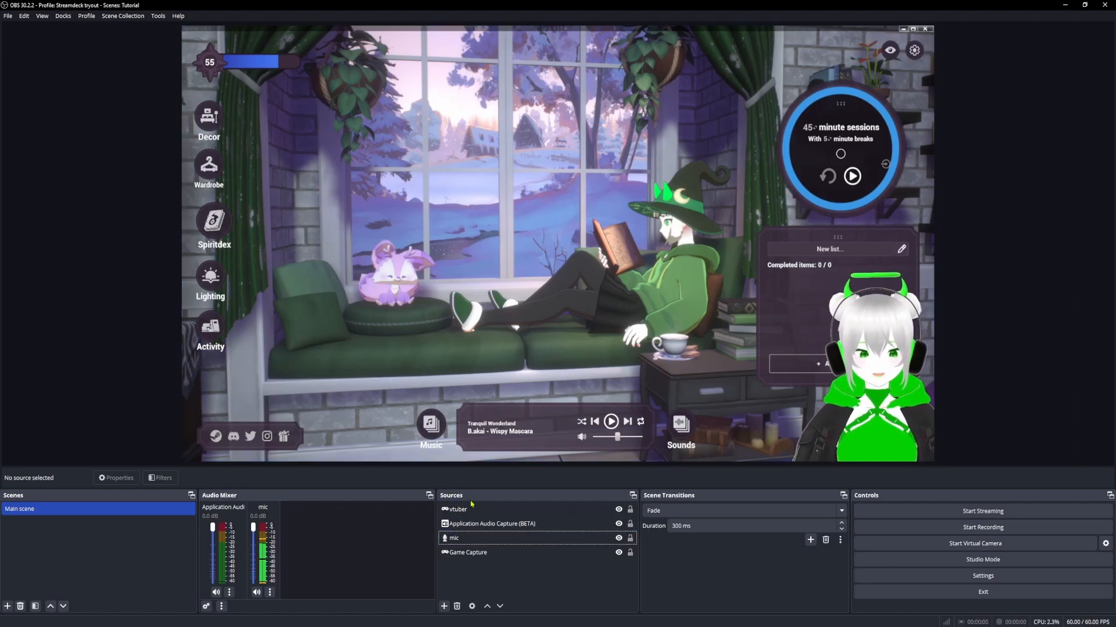
Step: Select the vtuber source in the scene
{"action": "left_click", "coordinate": [445, 524]}
{"action": "left_click", "coordinate": [459, 511]}
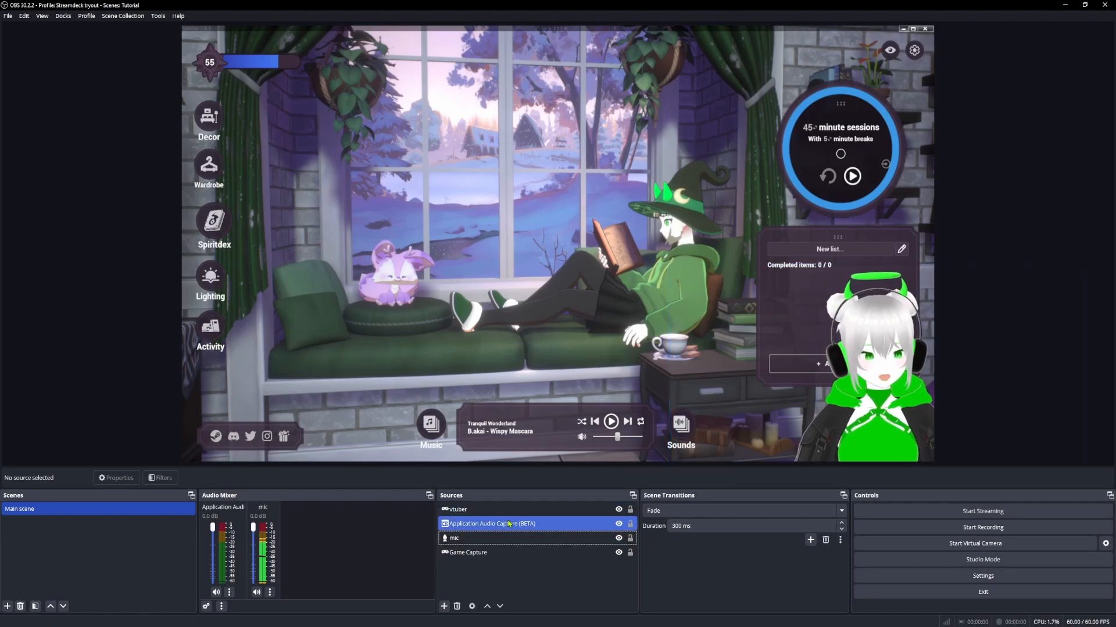
{"action": "left_click", "coordinate": [456, 512]}
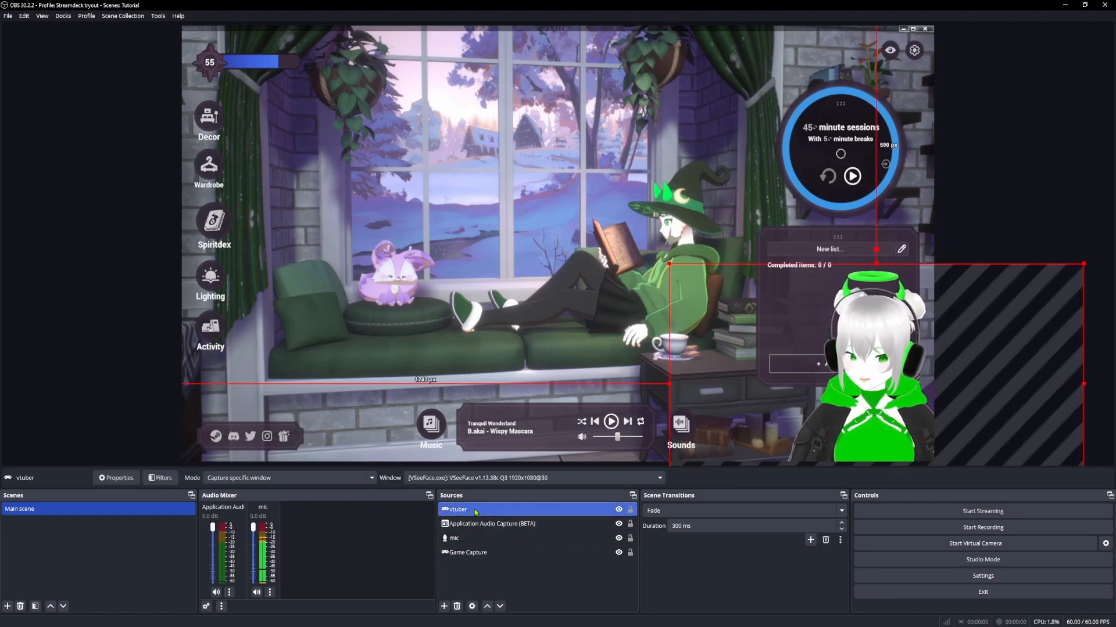
Step: Try placing the vtuber source beneath Game Capture in the source order and shifting it to about 1113 px from the canvas's left edge
{"action": "left_click", "coordinate": [459, 552]}
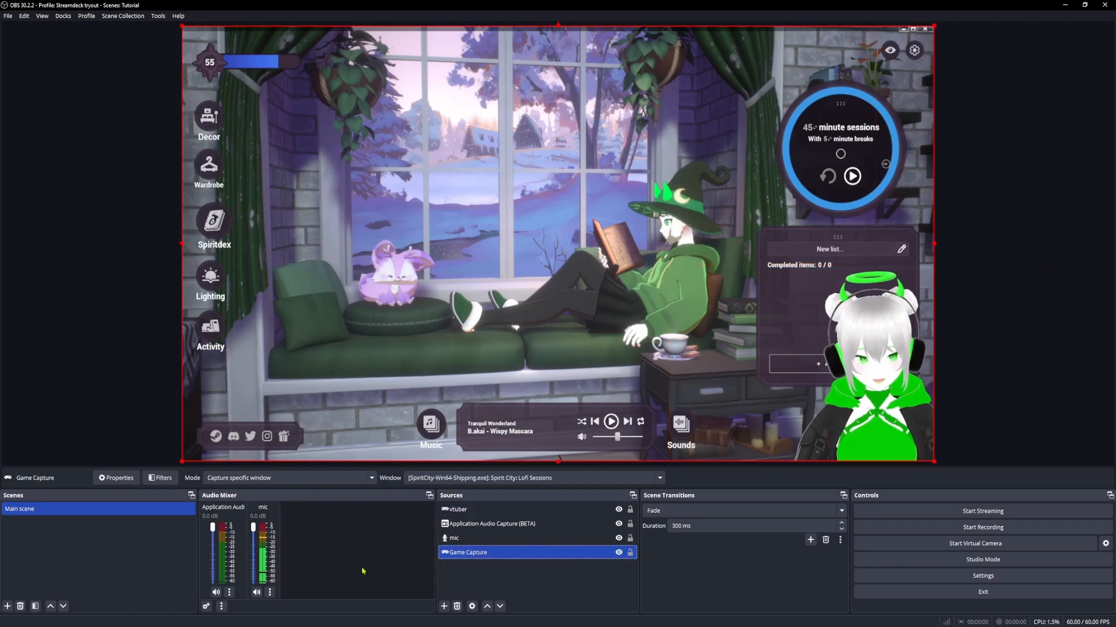
{"action": "left_click", "coordinate": [482, 513], "text": "ctrl"}
{"action": "left_click", "coordinate": [481, 513]}
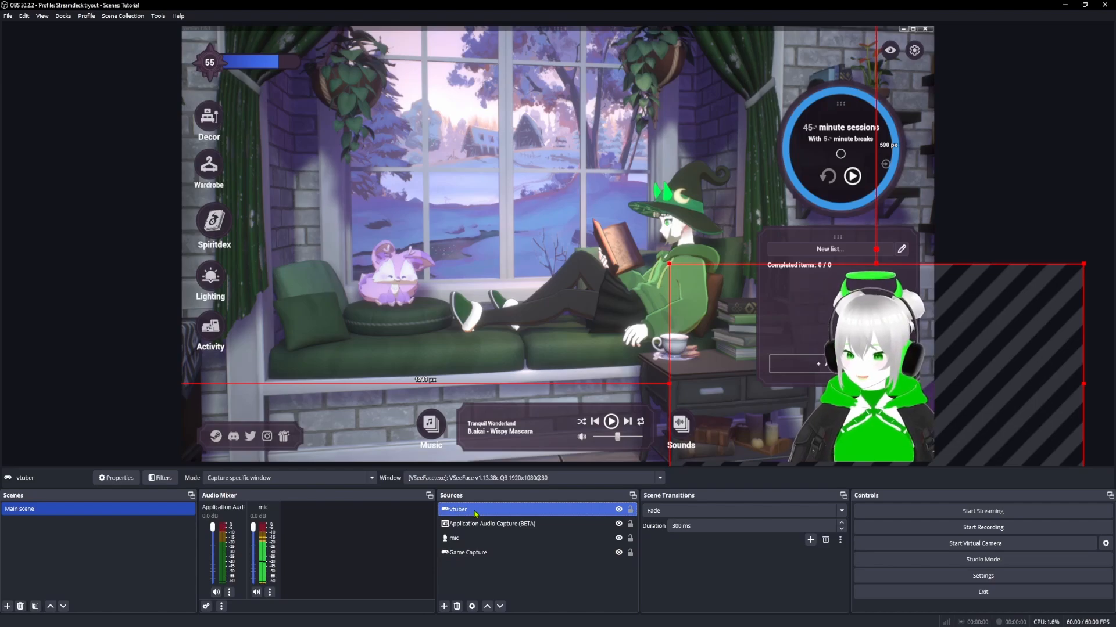
{"action": "left_click_drag", "start_coordinate": [475, 514], "coordinate": [482, 558]}
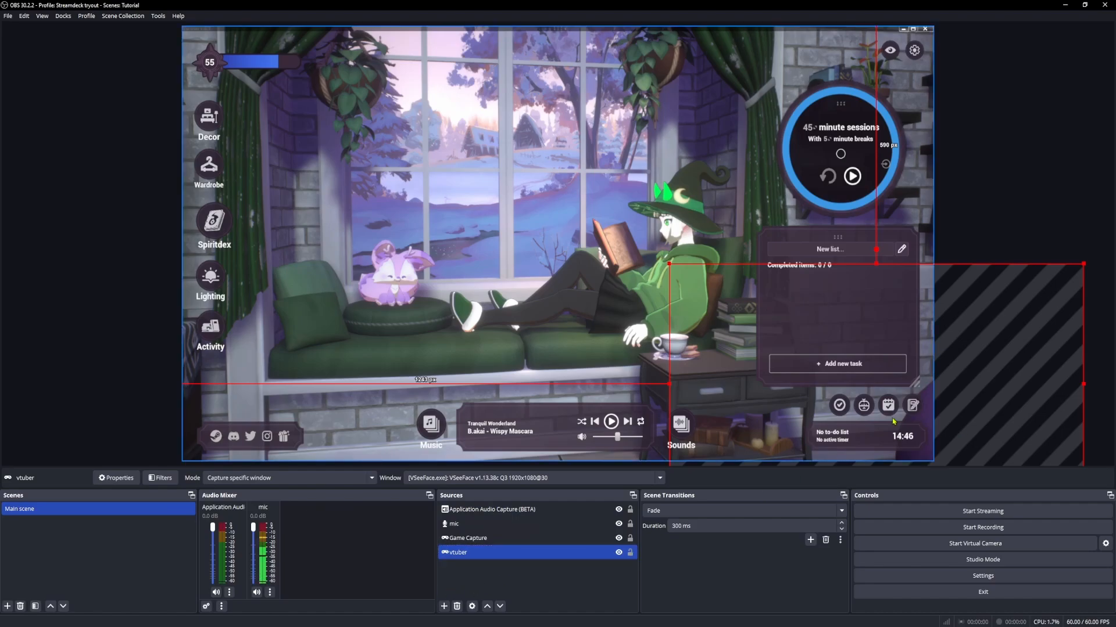
{"action": "left_click_drag", "start_coordinate": [892, 417], "coordinate": [805, 409]}
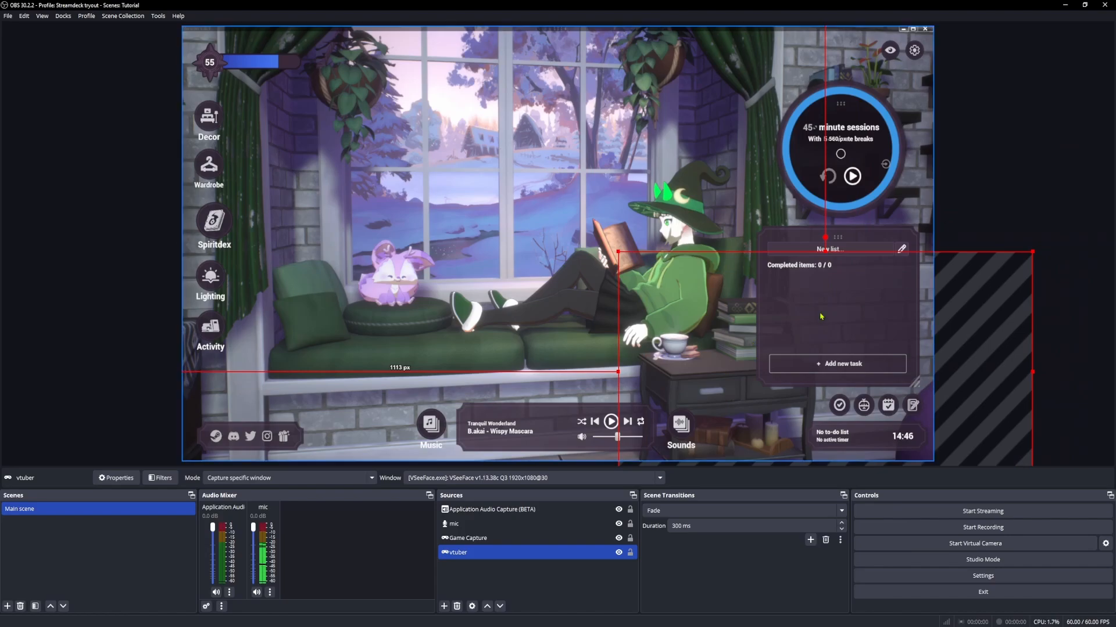
Step: Reorder the sources with vtuber on top and Game Capture directly beneath it, repositioning vtuber about 1204 px from the canvas's left edge
{"action": "mouse_move", "coordinate": [481, 511]}
{"action": "left_mouse_down"}
{"action": "mouse_move", "coordinate": [465, 514]}
{"action": "mouse_move", "coordinate": [472, 507]}
{"action": "left_mouse_up"}
{"action": "left_click_drag", "start_coordinate": [846, 417], "coordinate": [882, 419]}
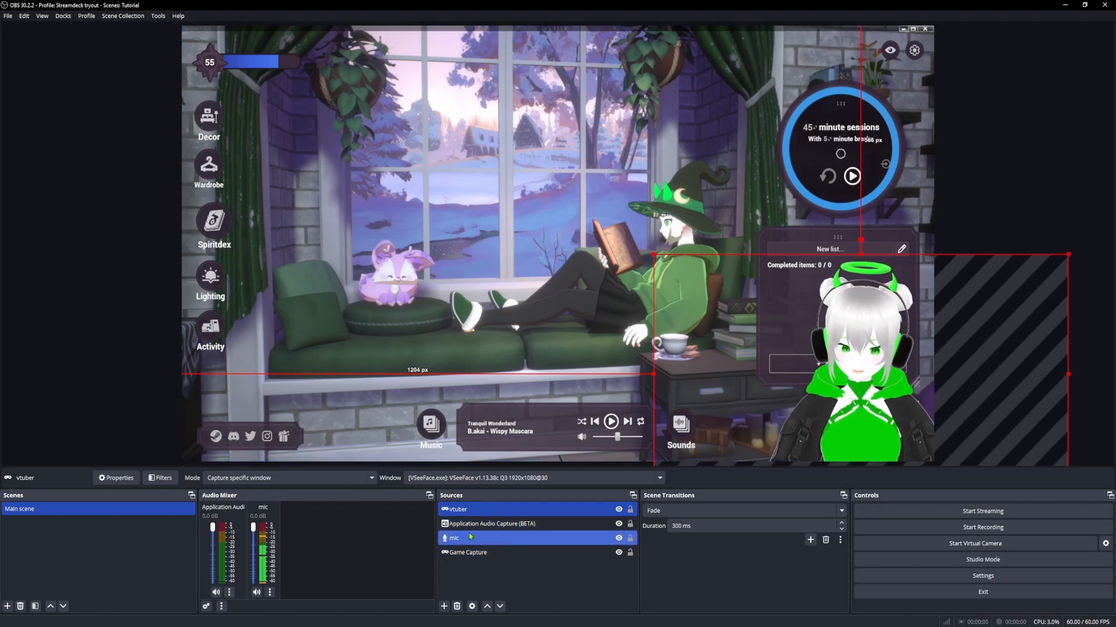
{"action": "left_click_drag", "start_coordinate": [496, 550], "coordinate": [483, 520]}
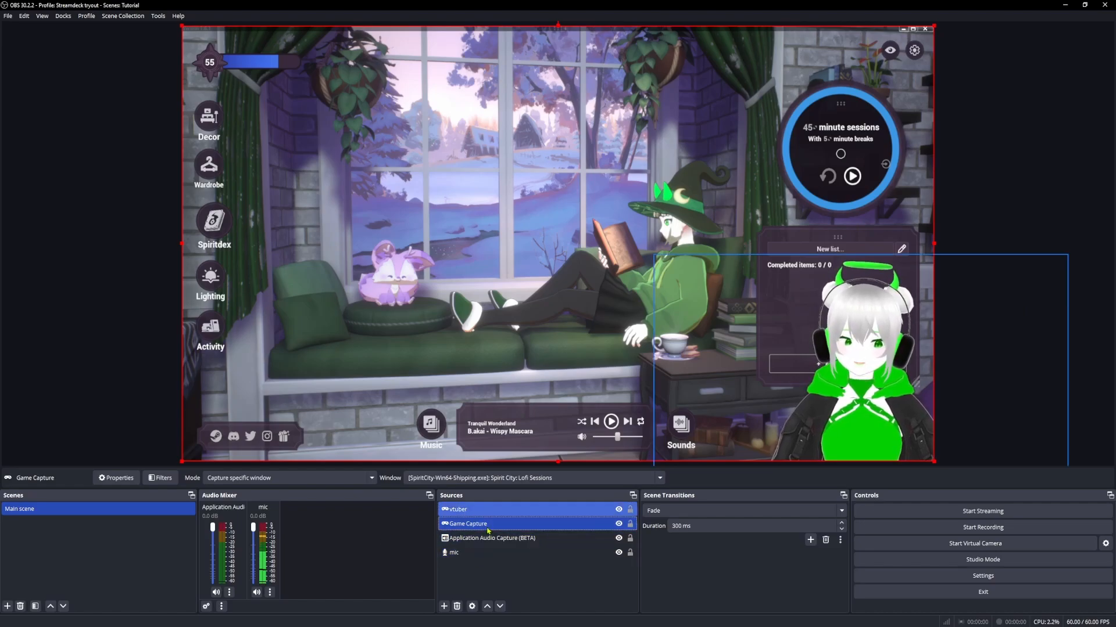
{"action": "left_click", "coordinate": [453, 513], "text": "ctrl"}
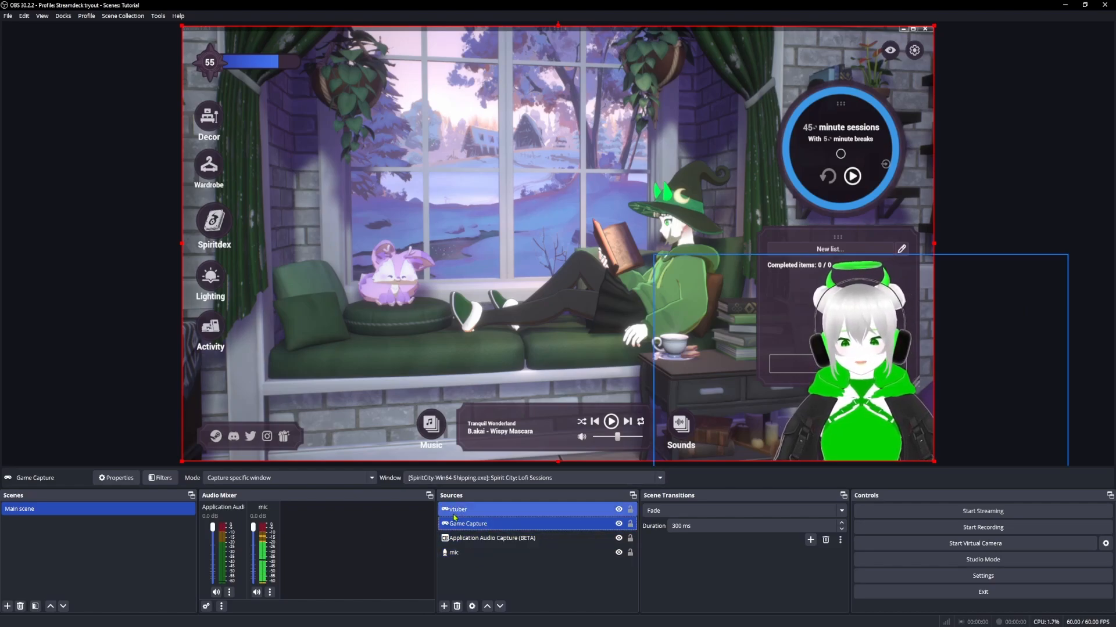
{"action": "left_click", "coordinate": [506, 522]}
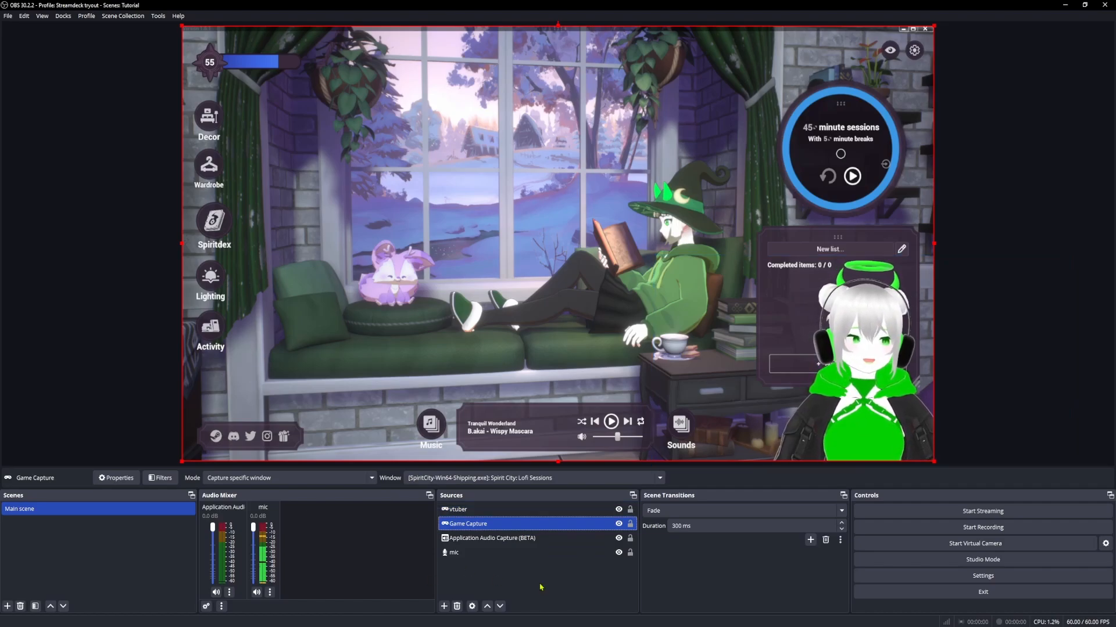
{"action": "left_click", "coordinate": [524, 553], "text": "ctrl"}
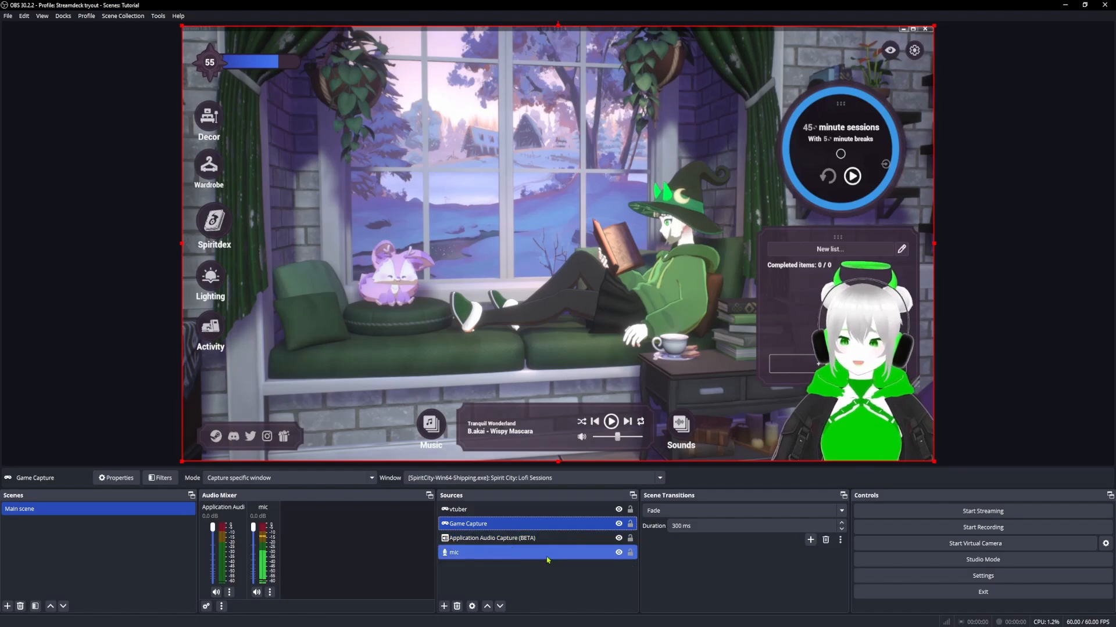
{"action": "left_click", "coordinate": [523, 553], "text": "ctrl"}
{"action": "left_click", "coordinate": [484, 538], "text": "ctrl"}
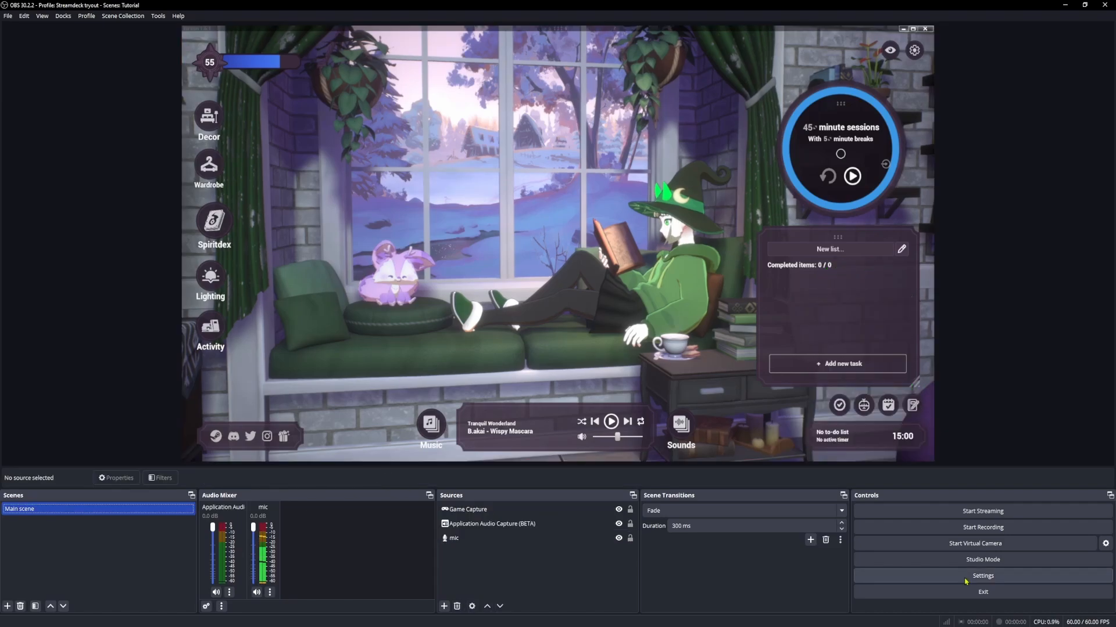
Step: Compare the Simple and Advanced output modes in the output settings, ending on Advanced
{"action": "left_click", "coordinate": [965, 579]}
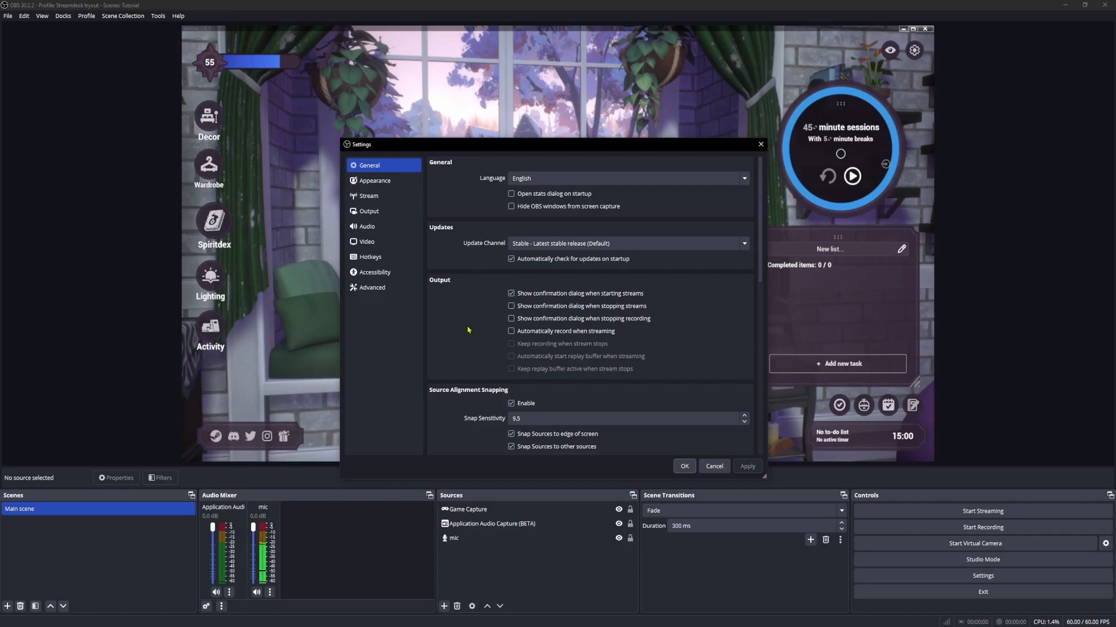
{"action": "left_click", "coordinate": [372, 215]}
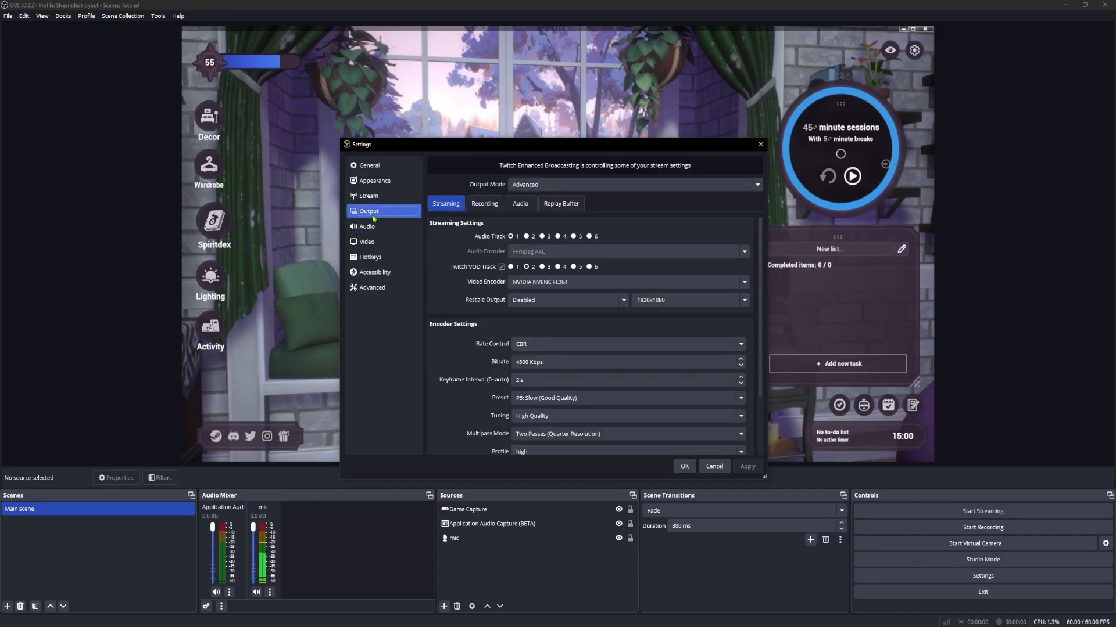
{"action": "left_click", "coordinate": [529, 185]}
{"action": "left_click", "coordinate": [525, 198]}
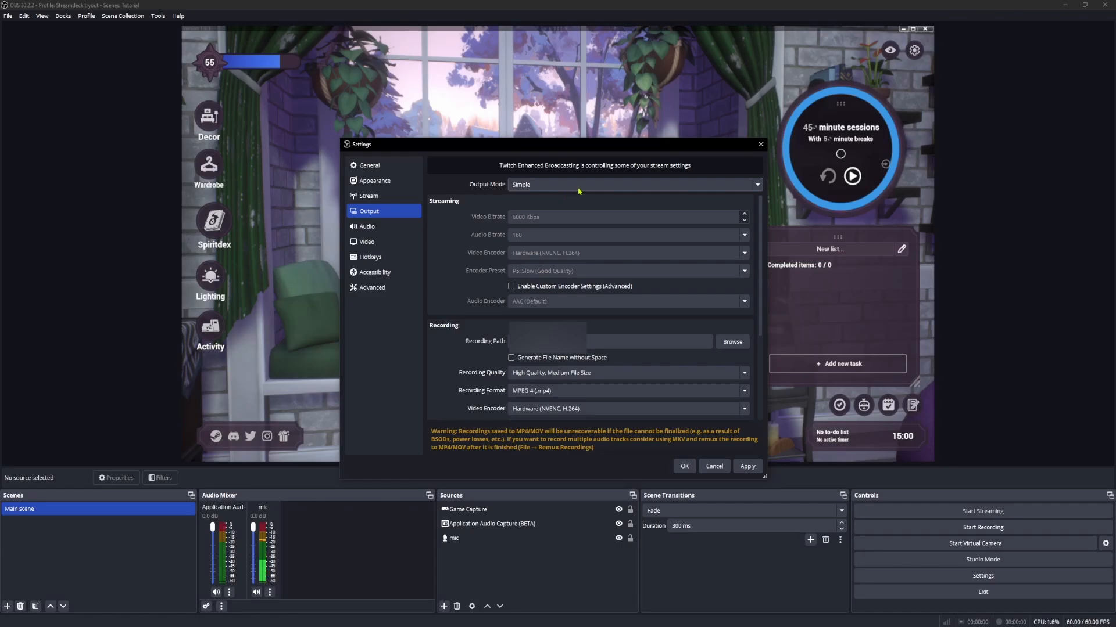
{"action": "left_click", "coordinate": [605, 184]}
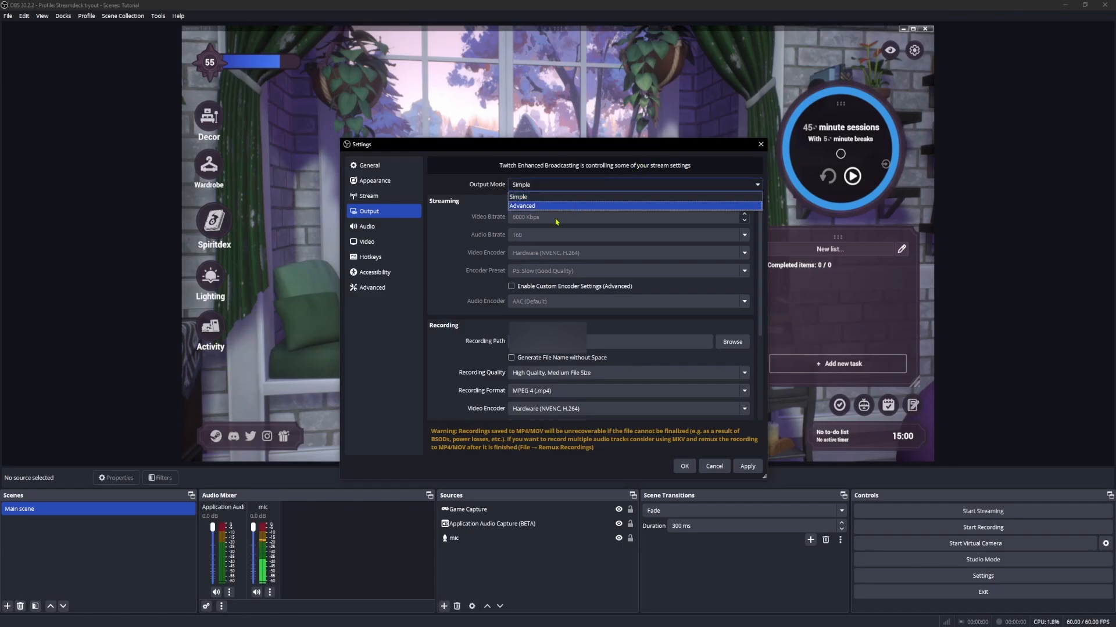
{"action": "left_click", "coordinate": [577, 207]}
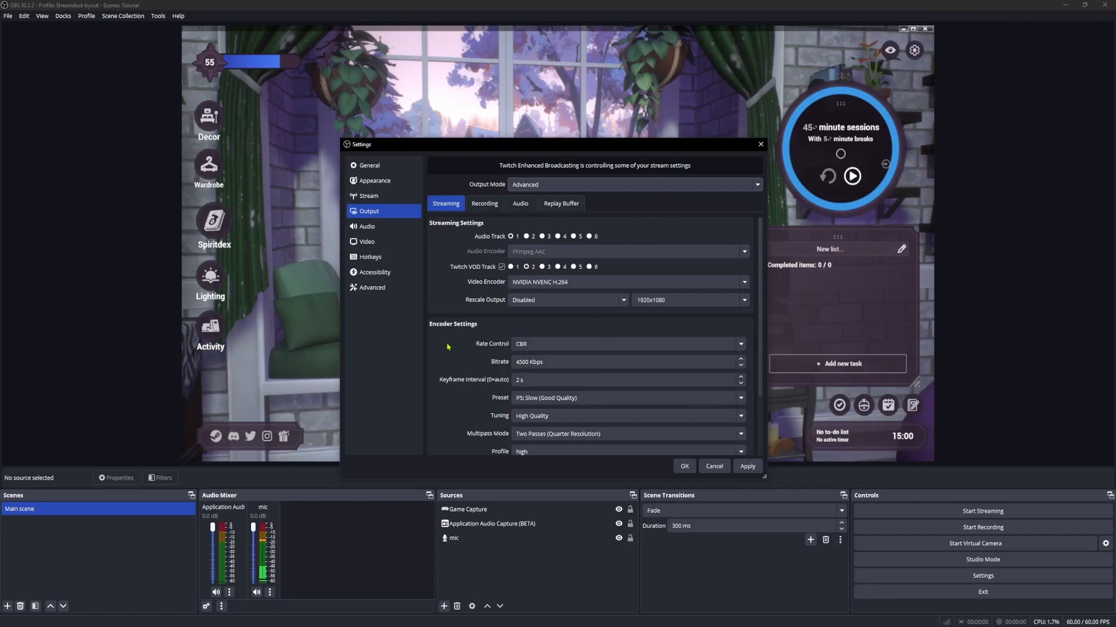
Step: Try an output (scaled) resolution of 1280x720 in the video settings and return it to 1920x1080
{"action": "left_click", "coordinate": [361, 243]}
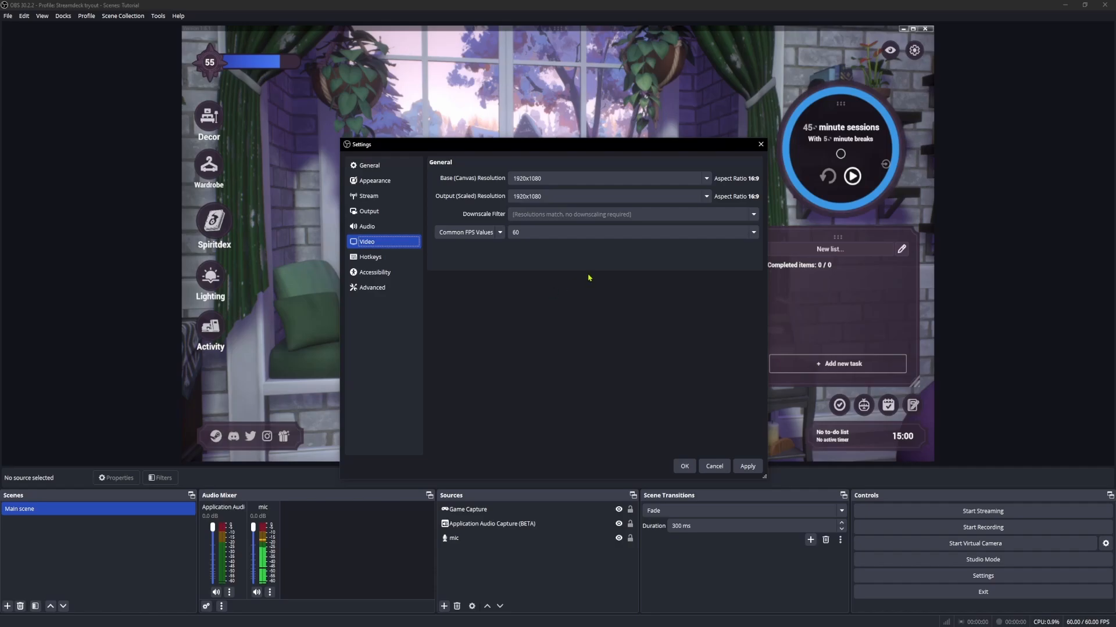
{"action": "left_click", "coordinate": [707, 197]}
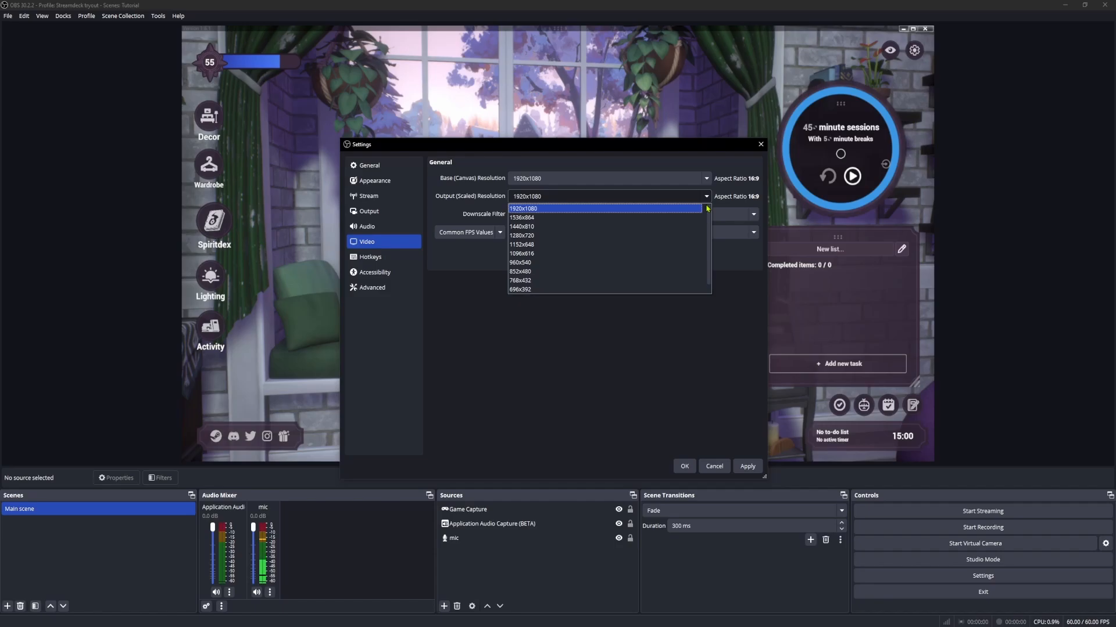
{"action": "left_click", "coordinate": [530, 235]}
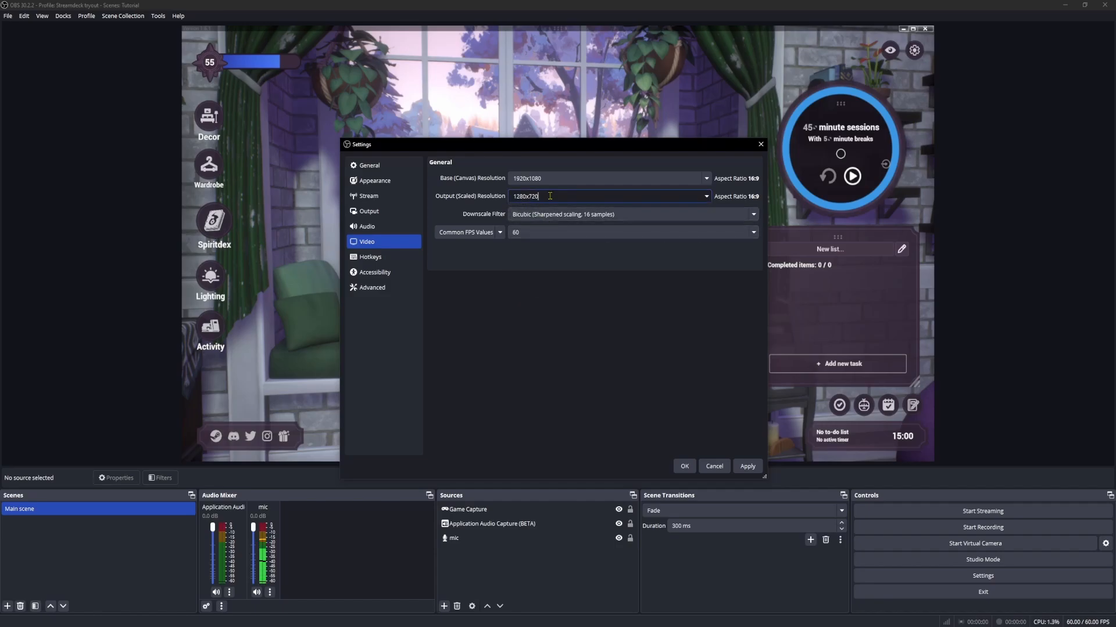
{"action": "left_click", "coordinate": [707, 196]}
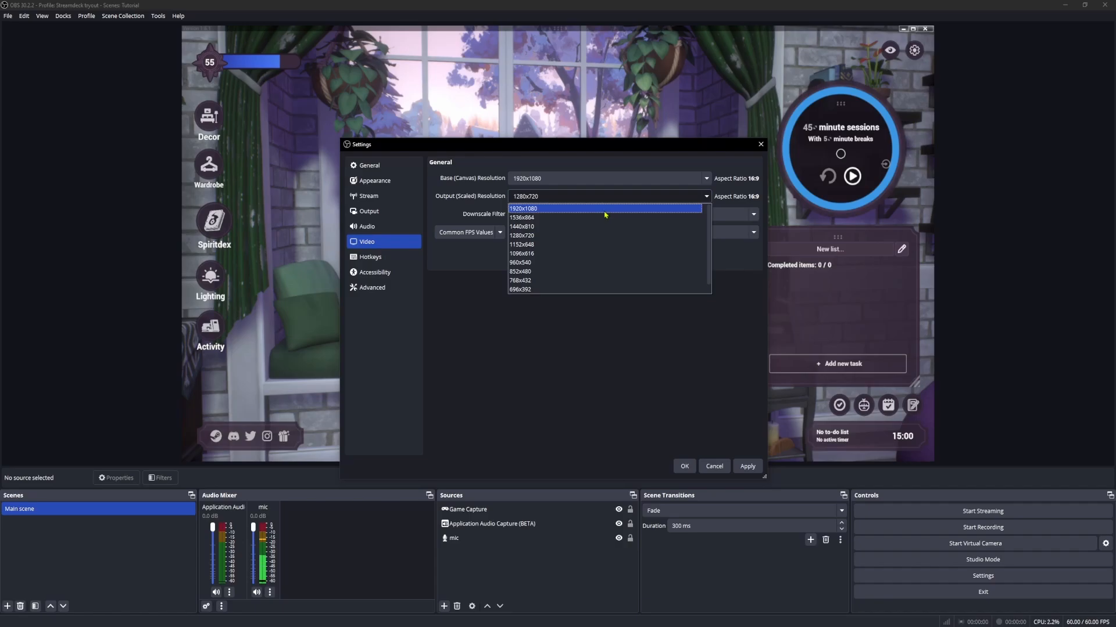
{"action": "left_click", "coordinate": [548, 208]}
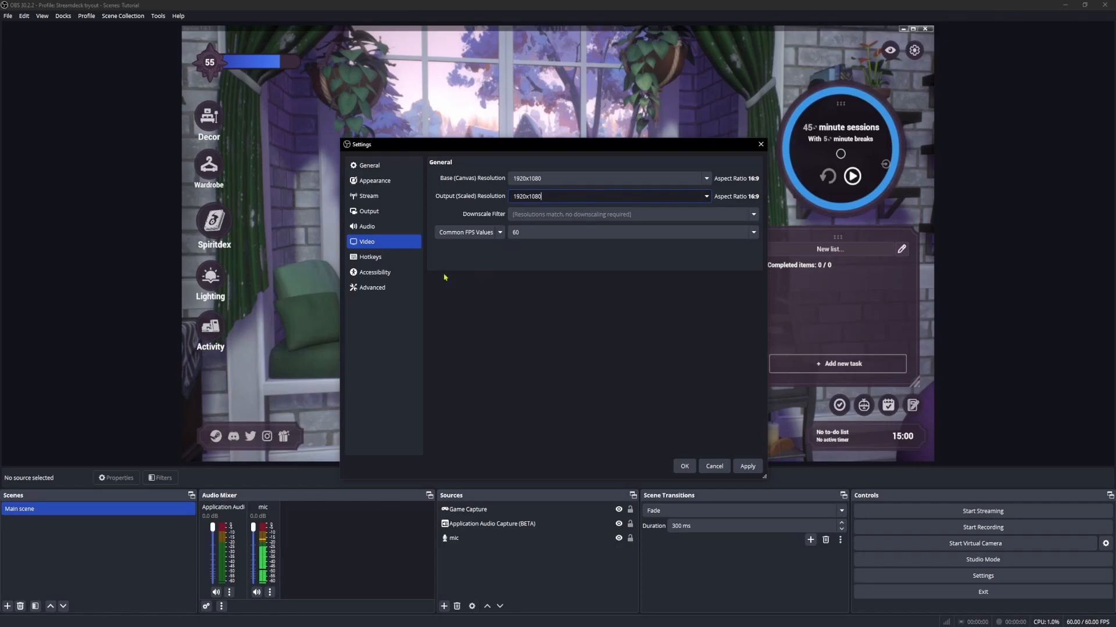
Step: Set the streaming service to Twitch with the stream key option, apply the change and close the settings
{"action": "left_click", "coordinate": [369, 196]}
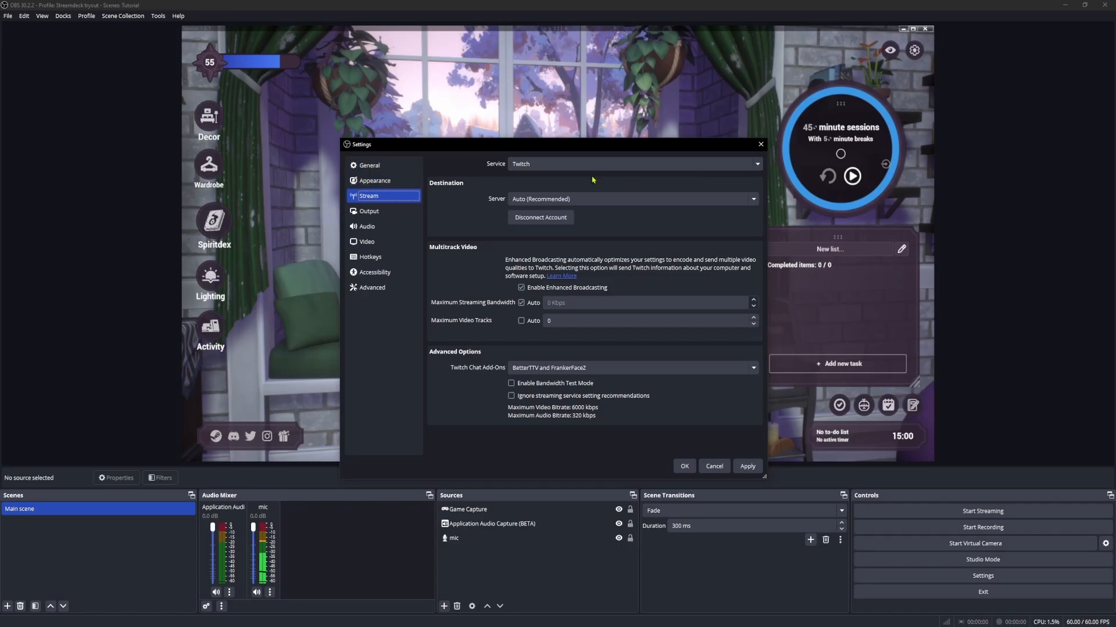
{"action": "left_click", "coordinate": [632, 164]}
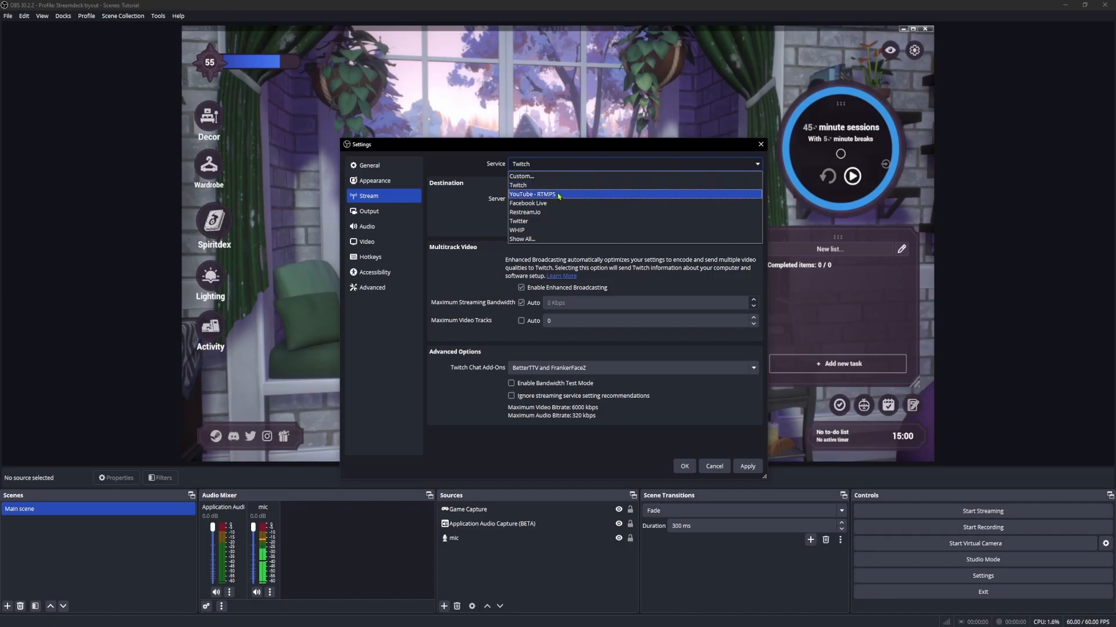
{"action": "left_click", "coordinate": [526, 185]}
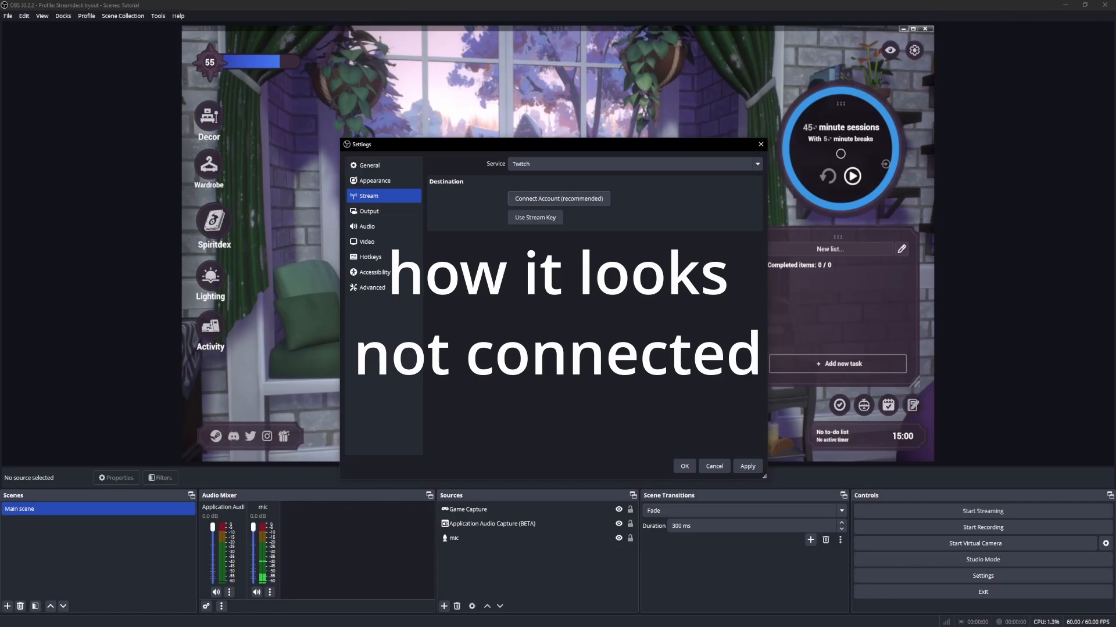
{"action": "left_click", "coordinate": [534, 218]}
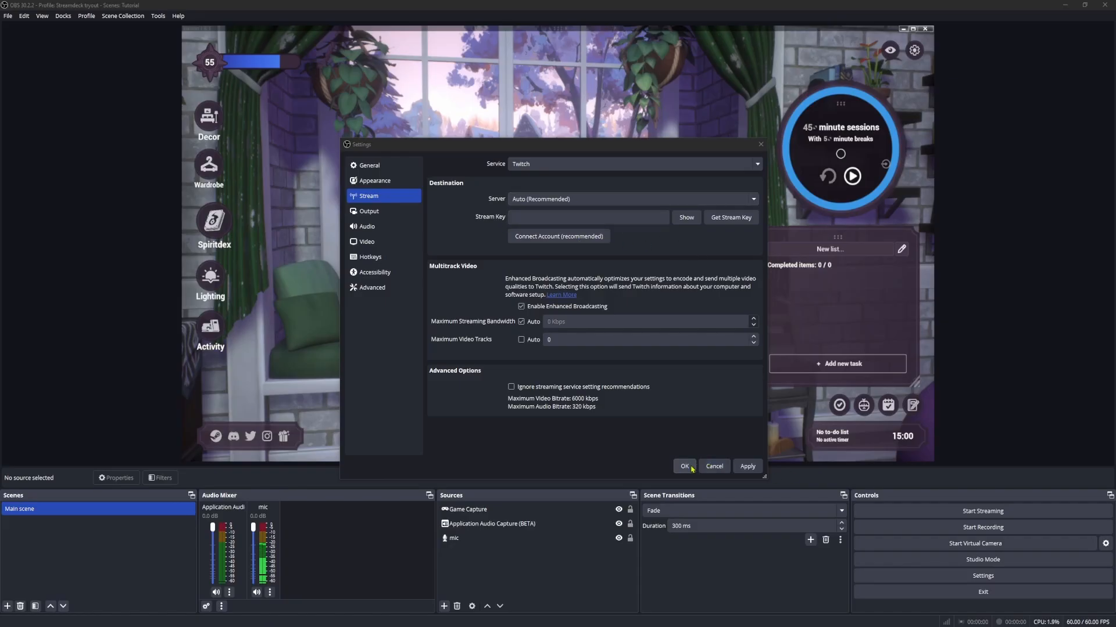
{"action": "left_click", "coordinate": [747, 466]}
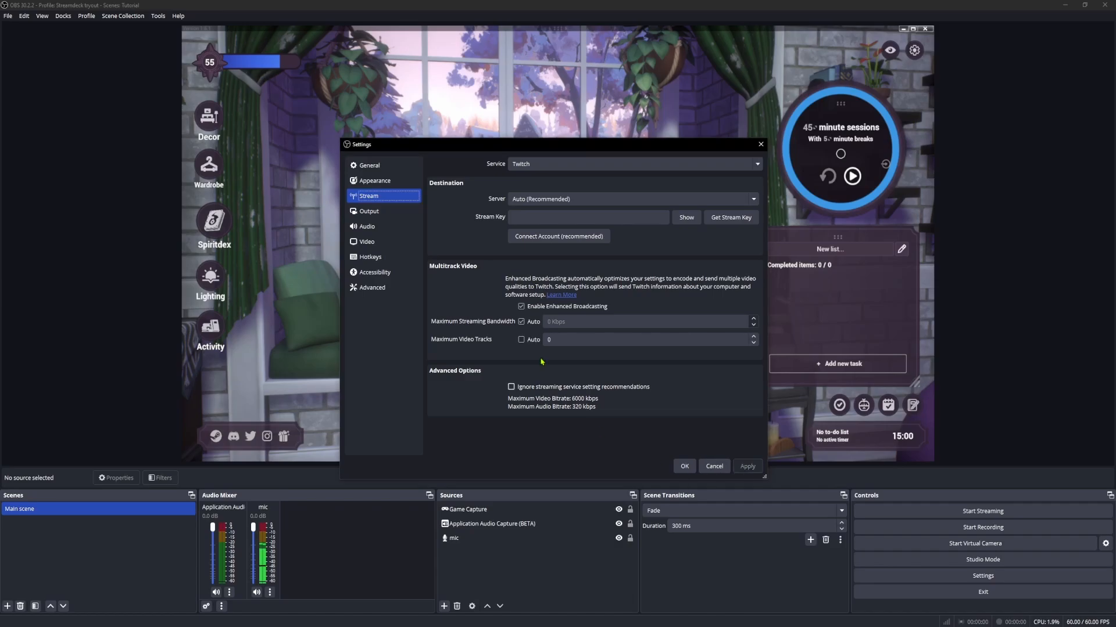
{"action": "left_click", "coordinate": [684, 466]}
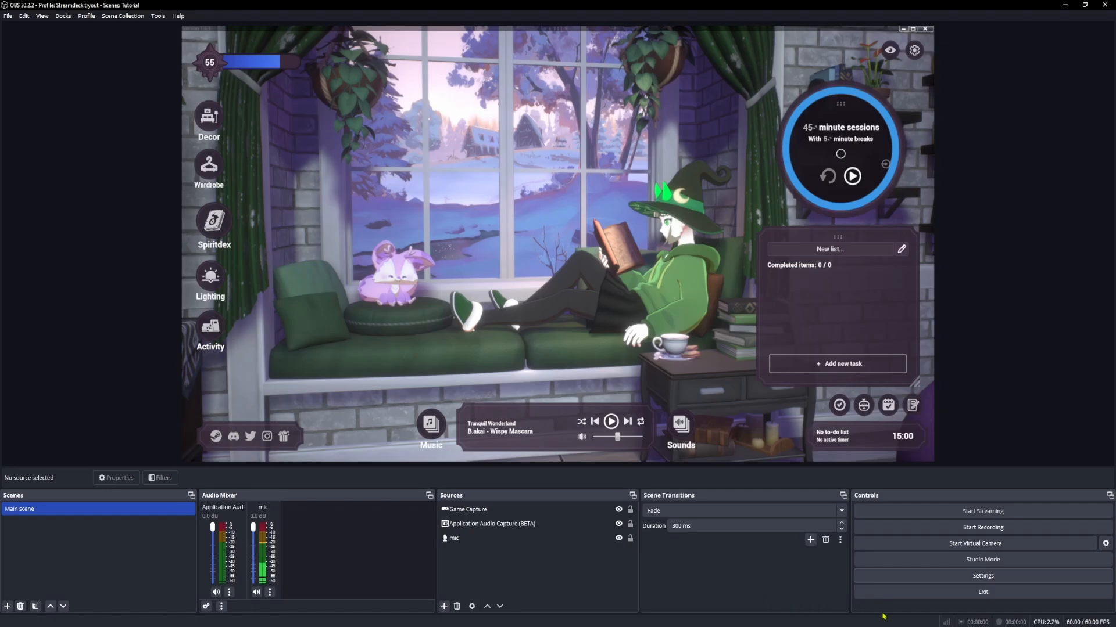
Step: Reopen the OBS settings
{"action": "left_click", "coordinate": [1010, 577]}
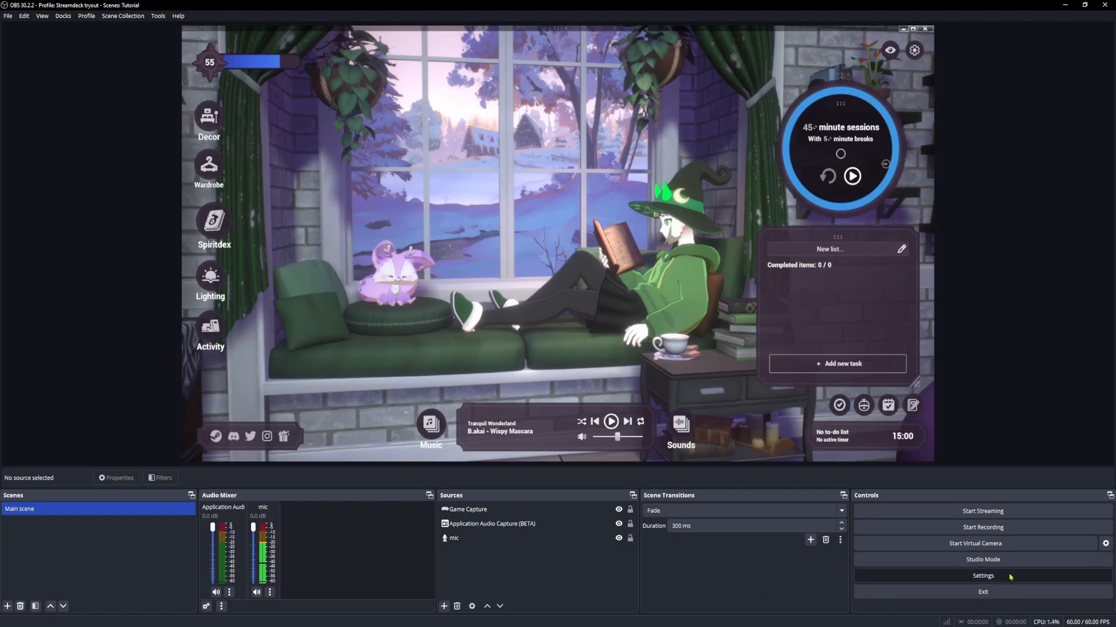